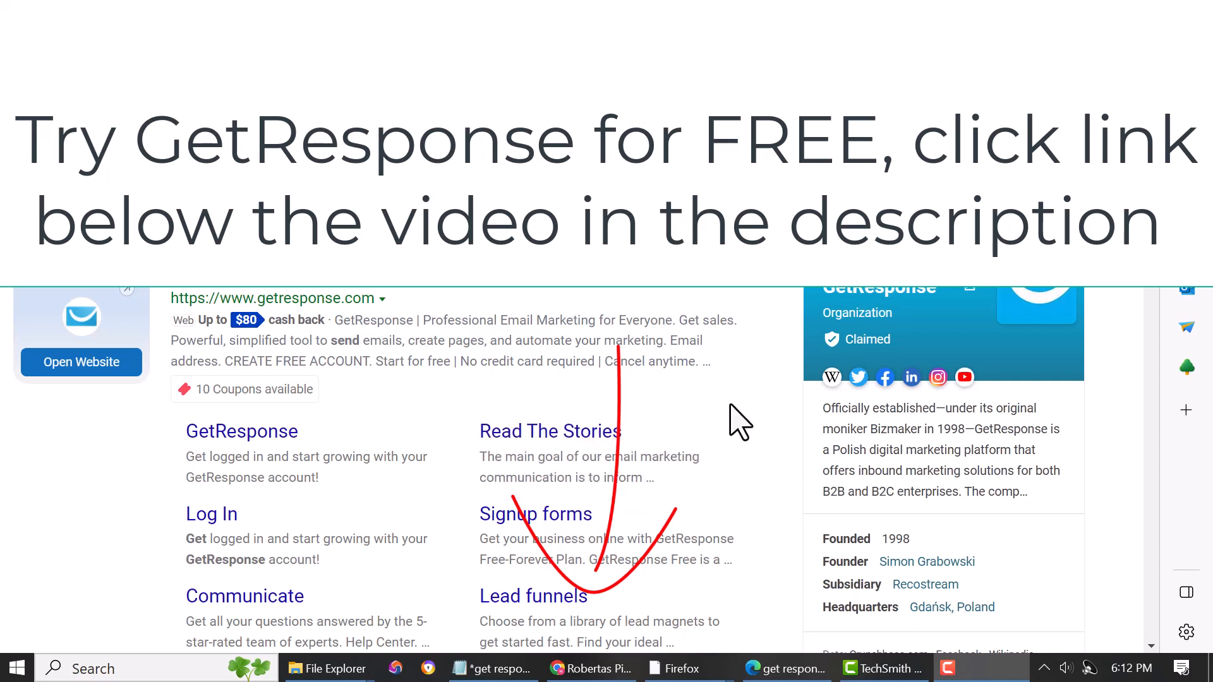
- Log in to GetResponse and open Landing pages from the Tools menu
{"action": "left_click", "coordinate": [491, 290]}
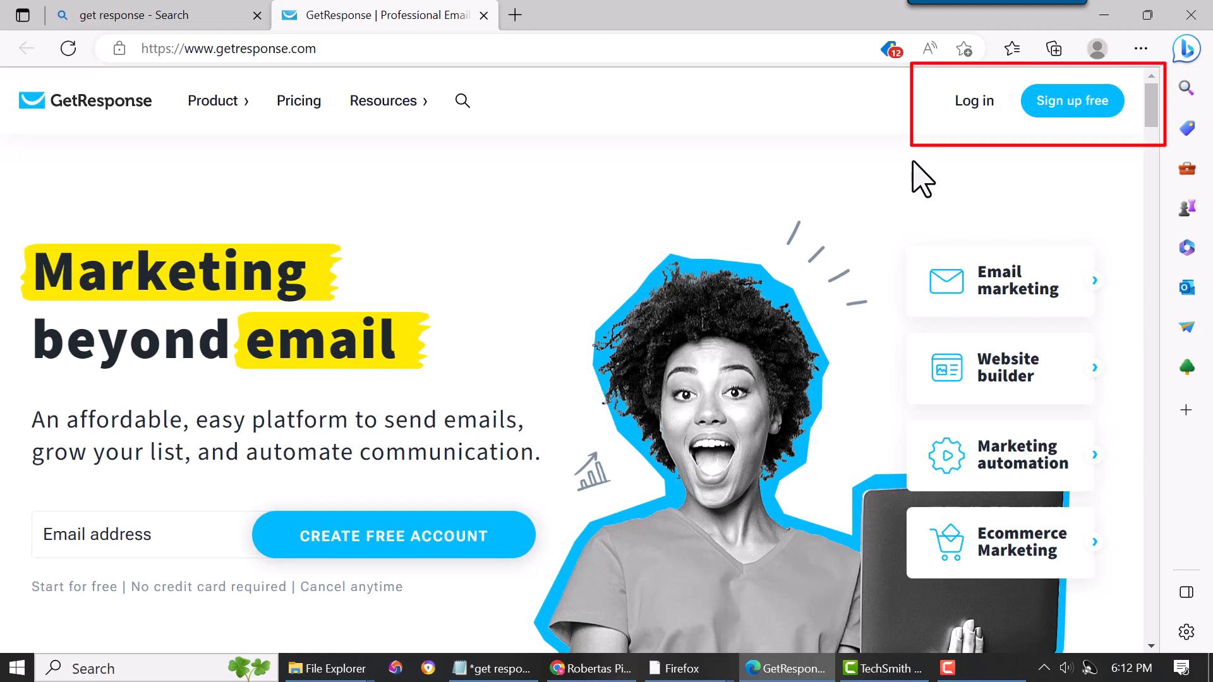
{"action": "left_click", "coordinate": [975, 107]}
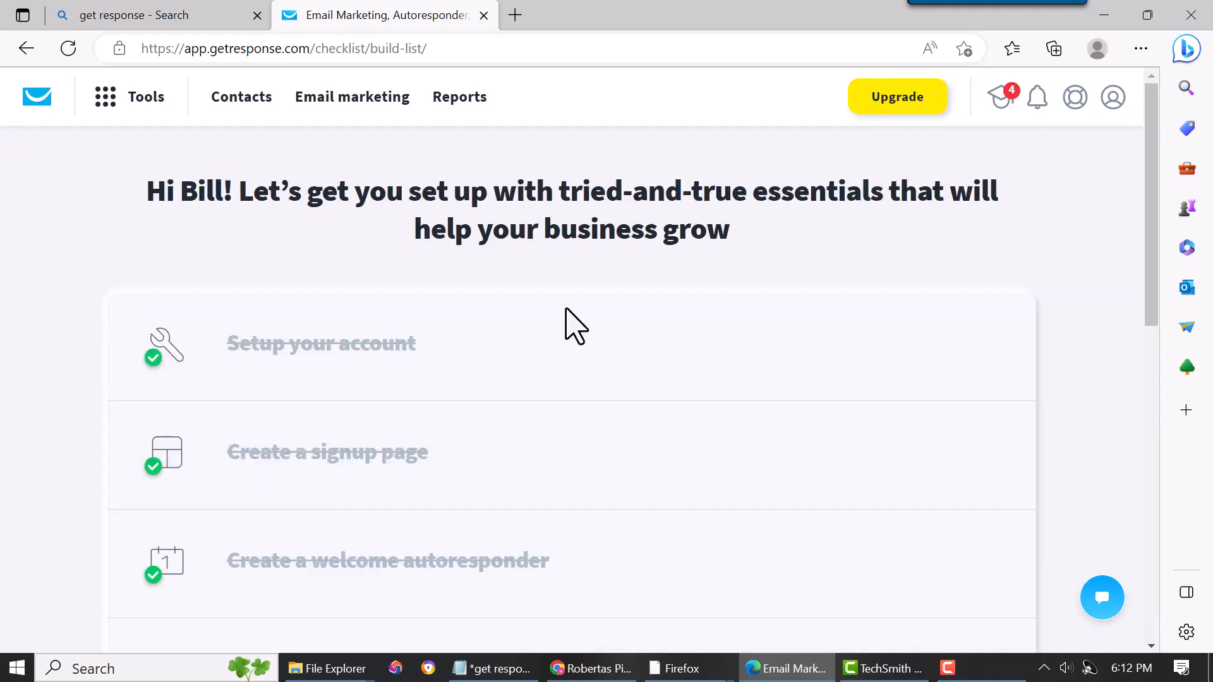
{"action": "left_click", "coordinate": [104, 102]}
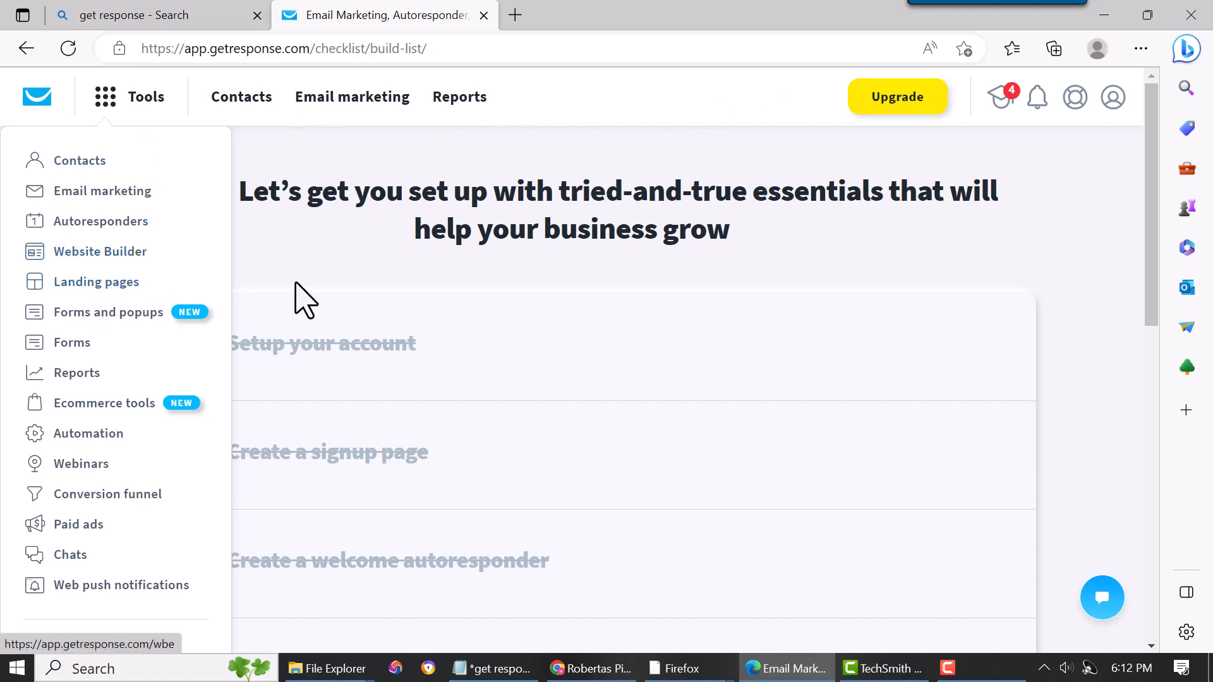
{"action": "left_click", "coordinate": [98, 289]}
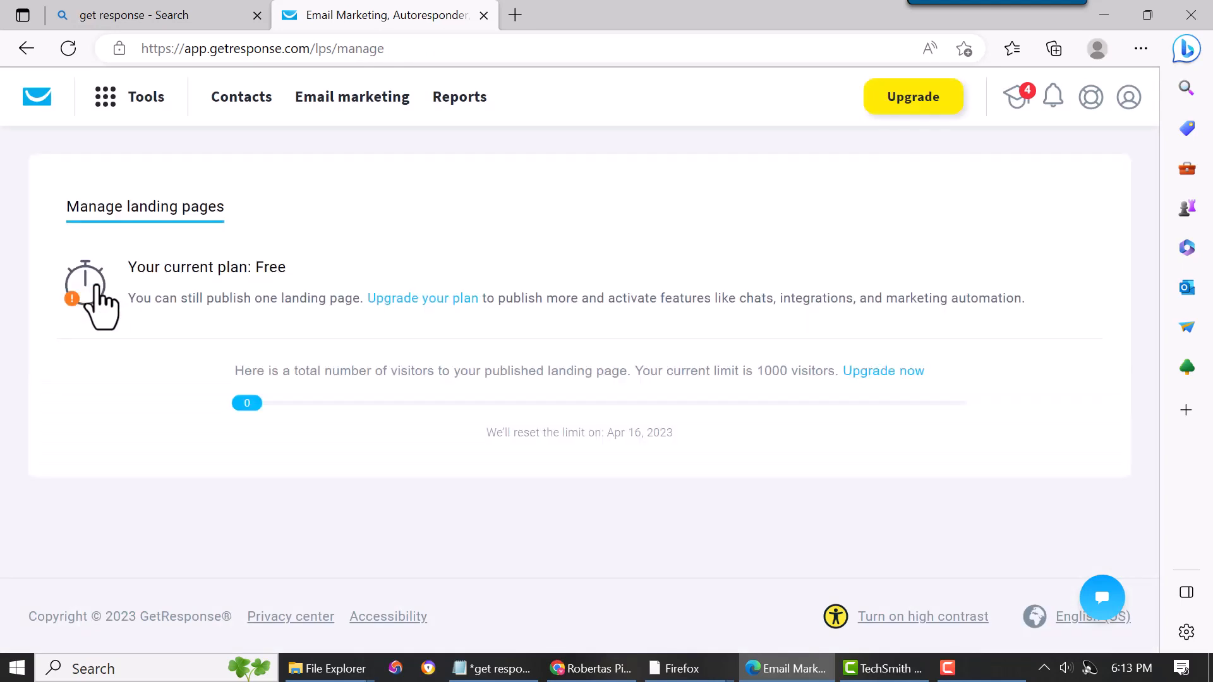
- Start creating a new landing page
{"action": "scroll", "coordinate": [339, 305], "scroll_direction": "down", "scroll_amount": 1}
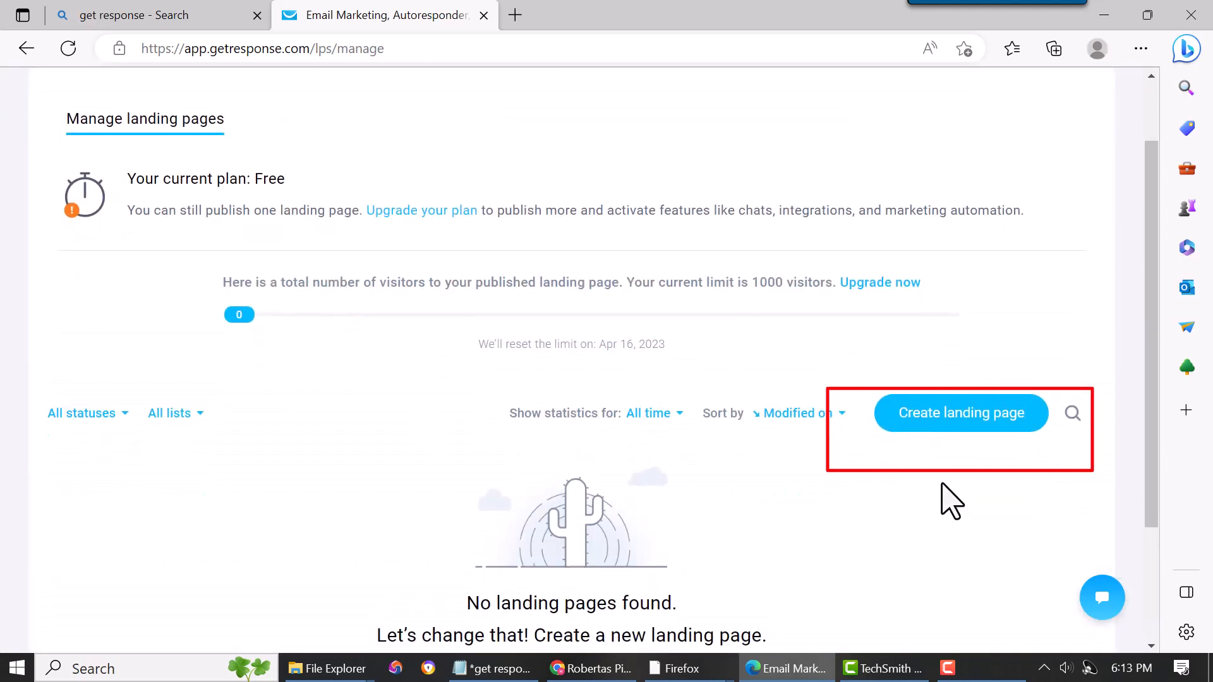
{"action": "left_click", "coordinate": [970, 430]}
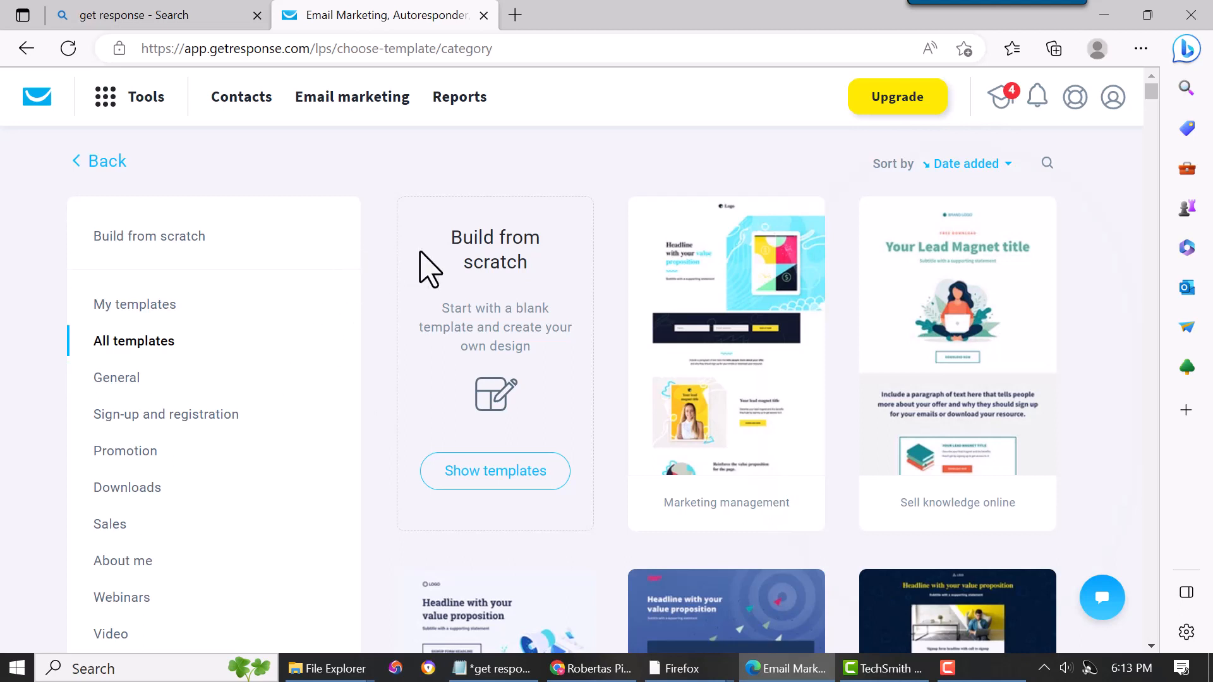
{"action": "left_click", "coordinate": [464, 475]}
- Browse the landing page template gallery
{"action": "scroll", "coordinate": [1103, 246], "scroll_direction": "down", "scroll_amount": 1}
{"action": "scroll", "coordinate": [1107, 271], "scroll_direction": "down", "scroll_amount": 12}
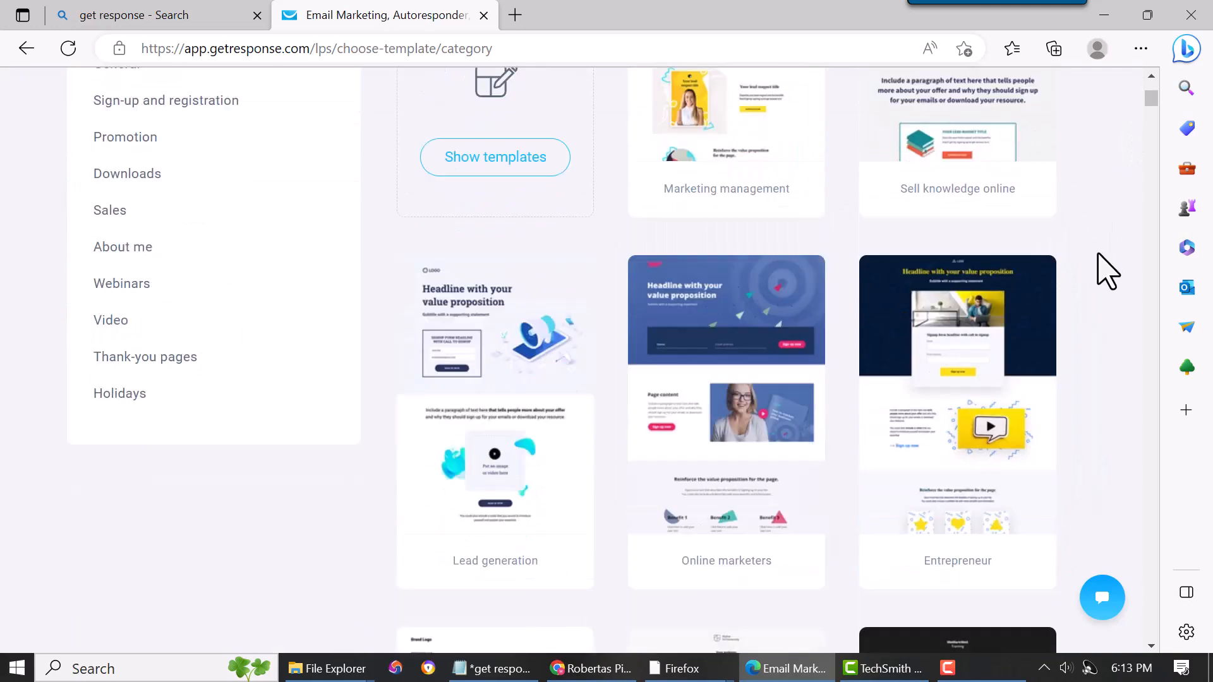
{"action": "scroll", "coordinate": [1107, 271], "scroll_direction": "down", "scroll_amount": 6}
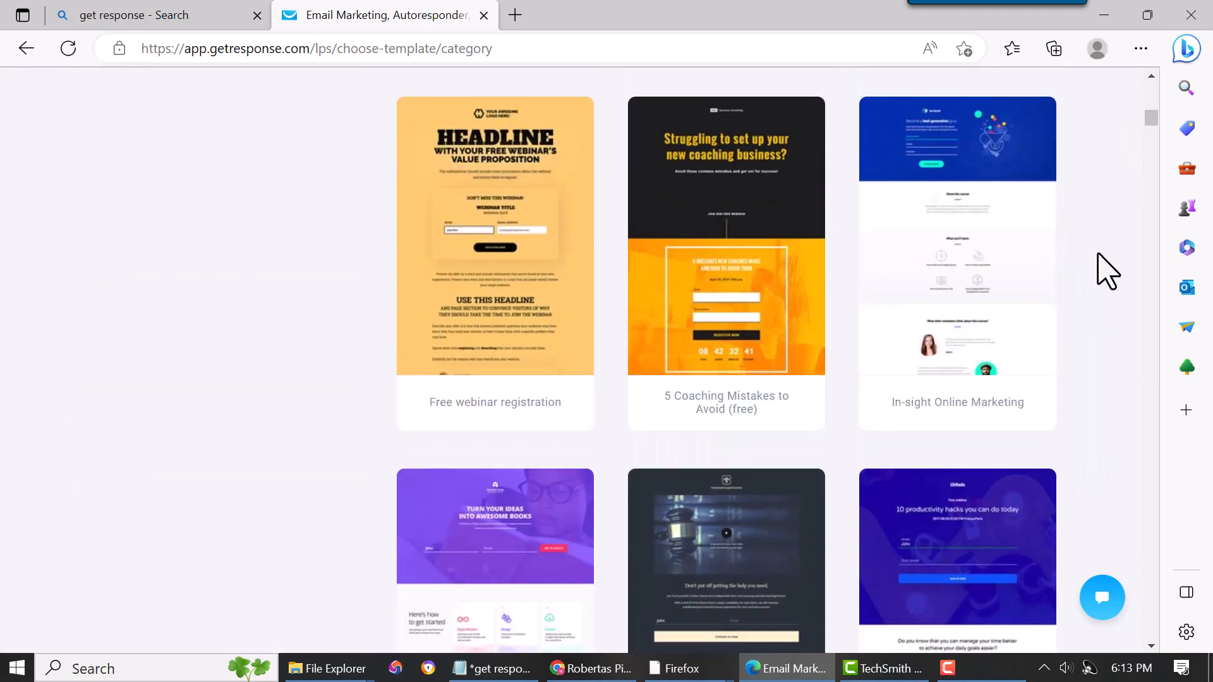
{"action": "scroll", "coordinate": [1107, 270], "scroll_direction": "up", "scroll_amount": 3}
{"action": "scroll", "coordinate": [1107, 271], "scroll_direction": "up", "scroll_amount": 12}
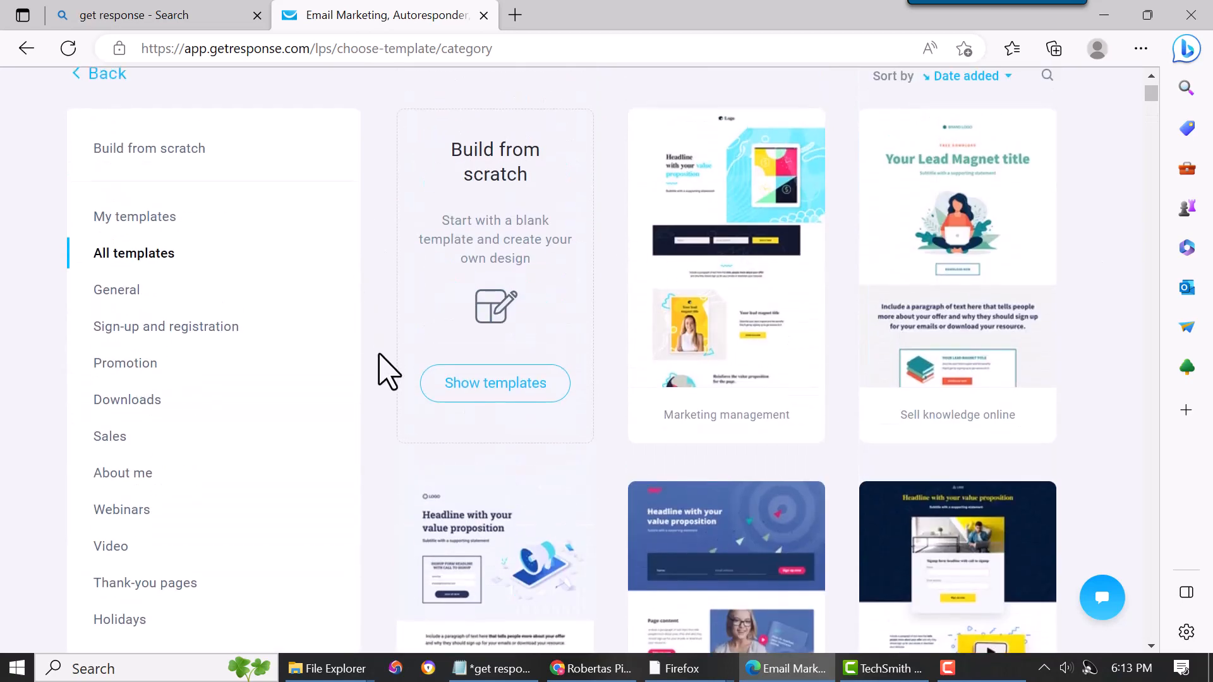
- Show the build-from-scratch templates and select Plain Template 10
{"action": "left_click", "coordinate": [494, 383]}
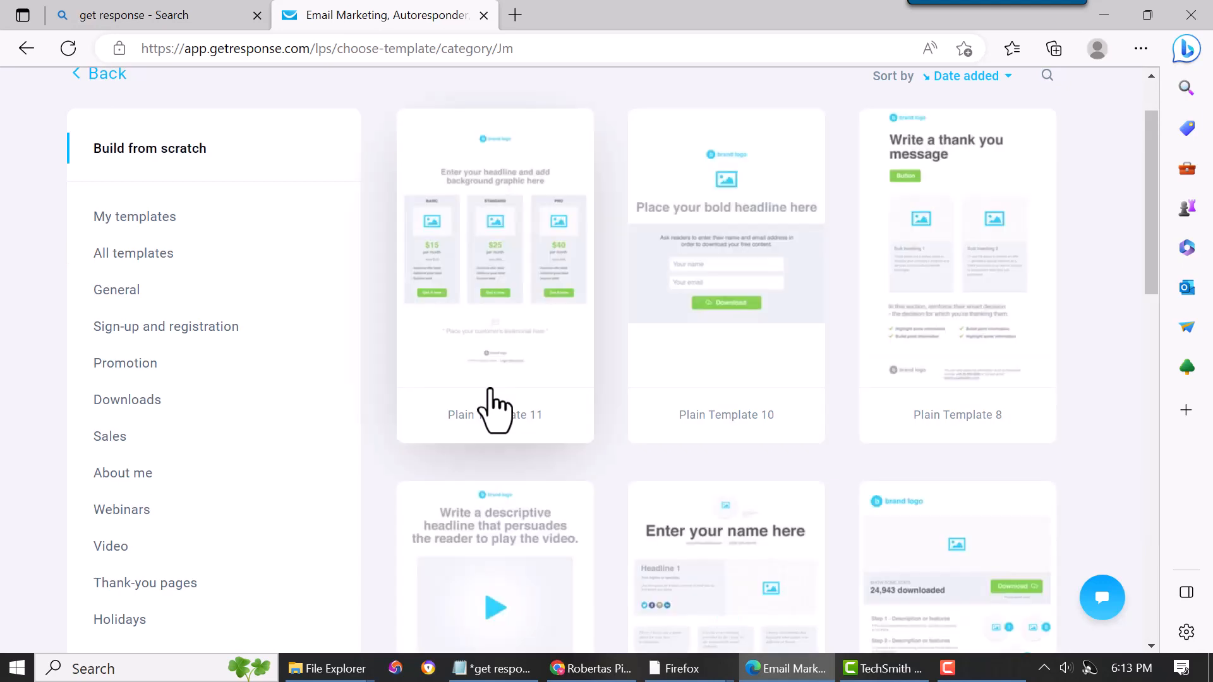
{"action": "mouse_move", "coordinate": [753, 239]}
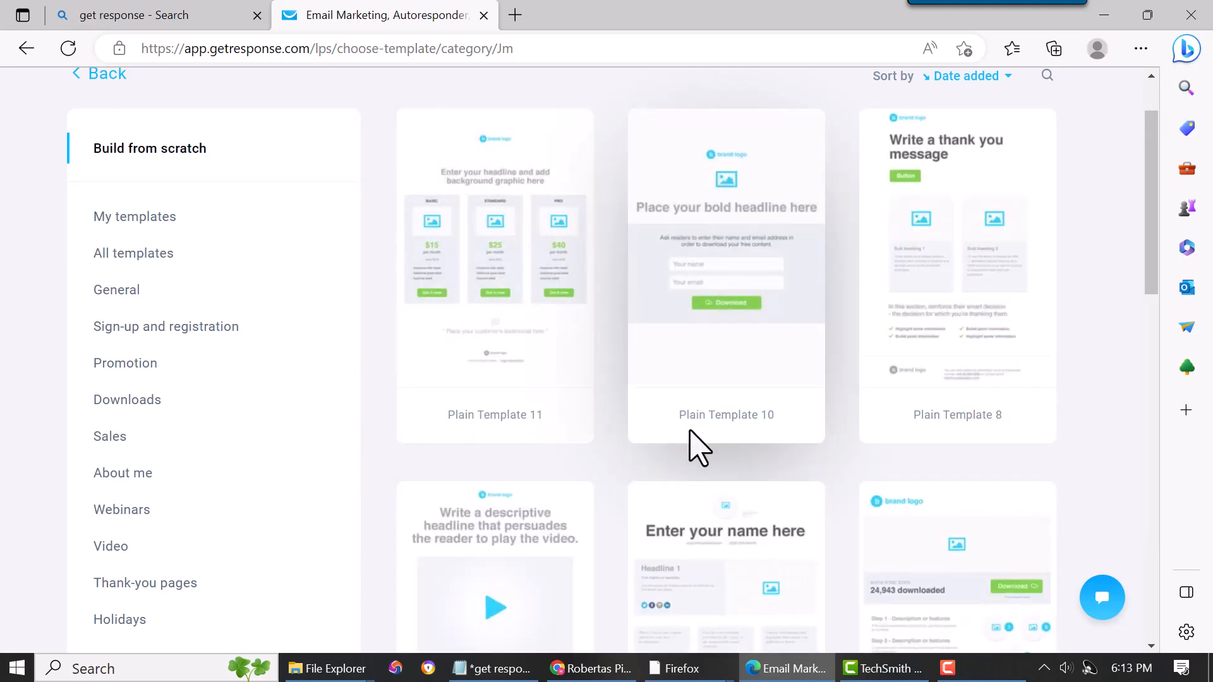
{"action": "left_click", "coordinate": [731, 251]}
- Name the landing page landing page 770 and continue to the editor
{"action": "left_click", "coordinate": [495, 222]}
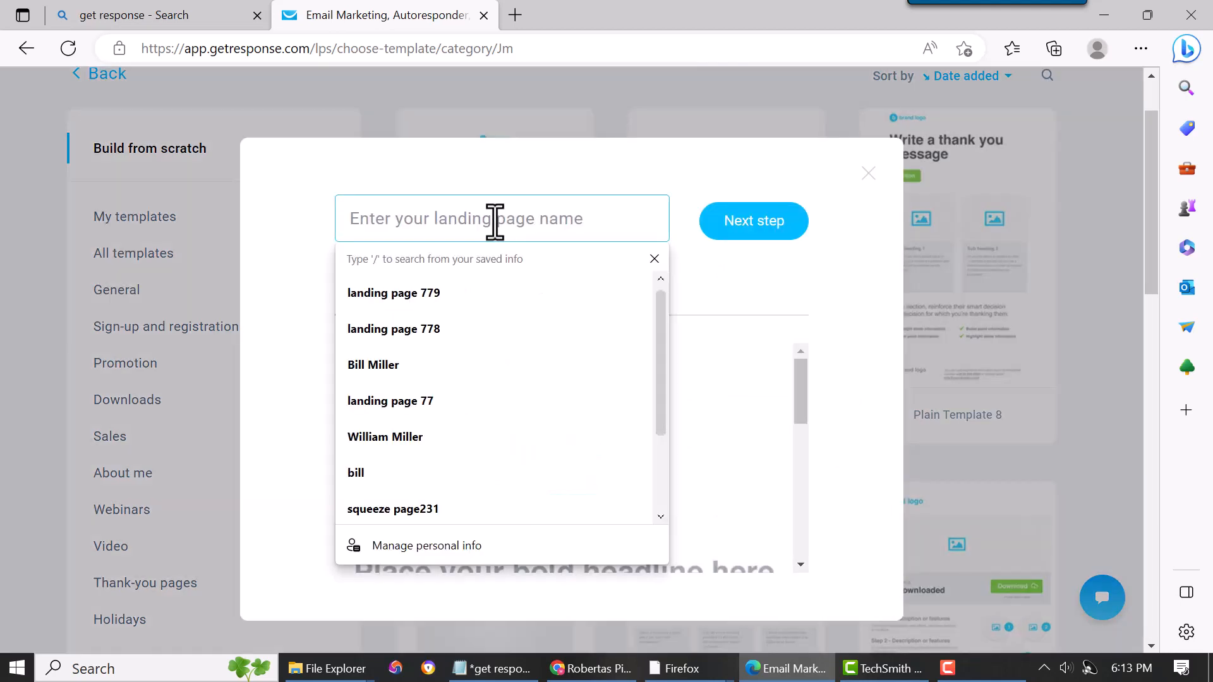
{"action": "left_click", "coordinate": [471, 292]}
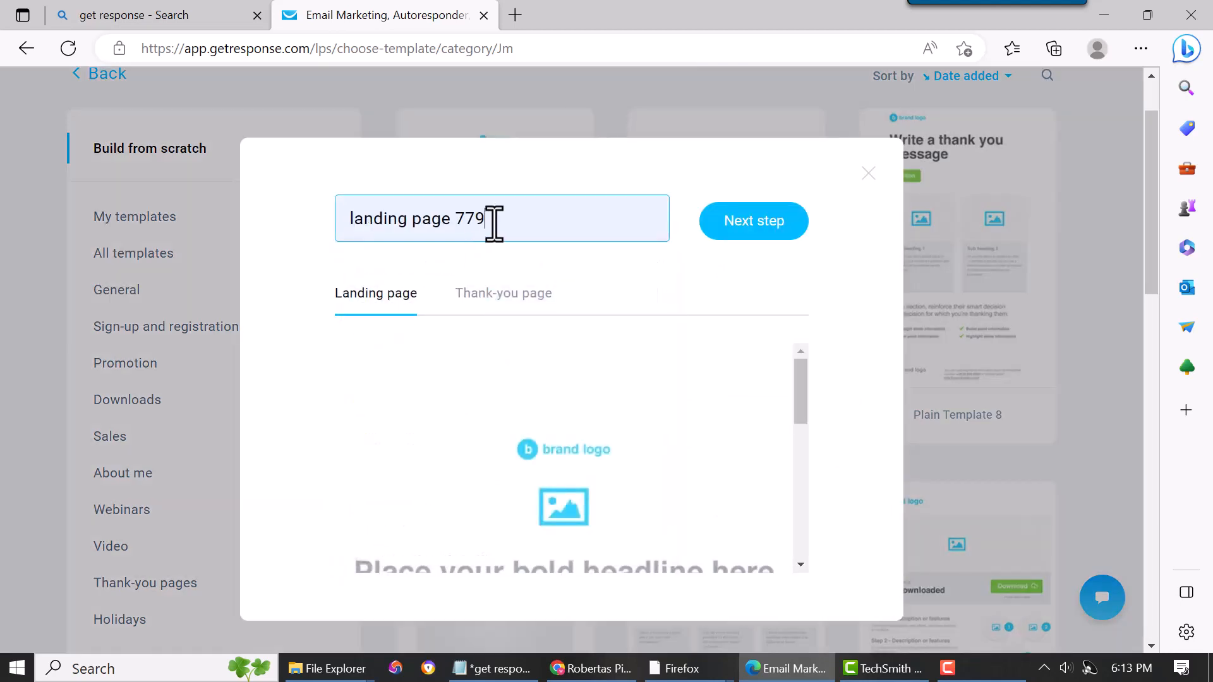
{"action": "key", "text": "BackSpace"}
{"action": "type", "text": "8"}
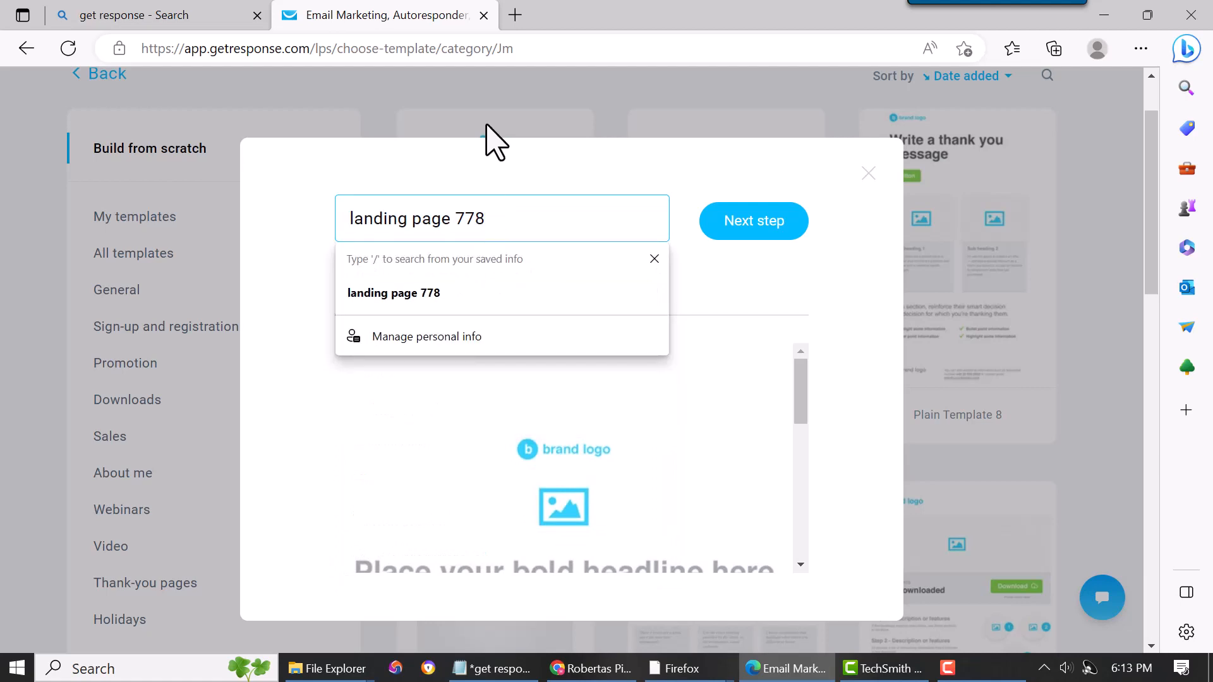
{"action": "key", "text": "BackSpace"}
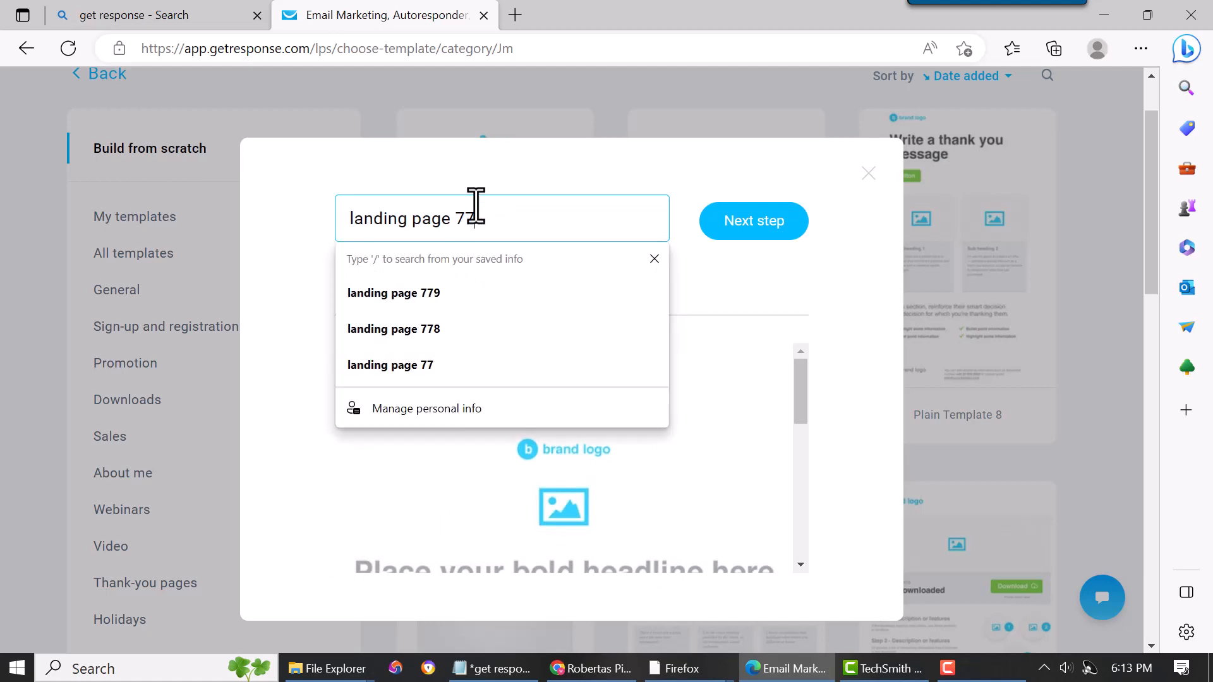
{"action": "type", "text": "0"}
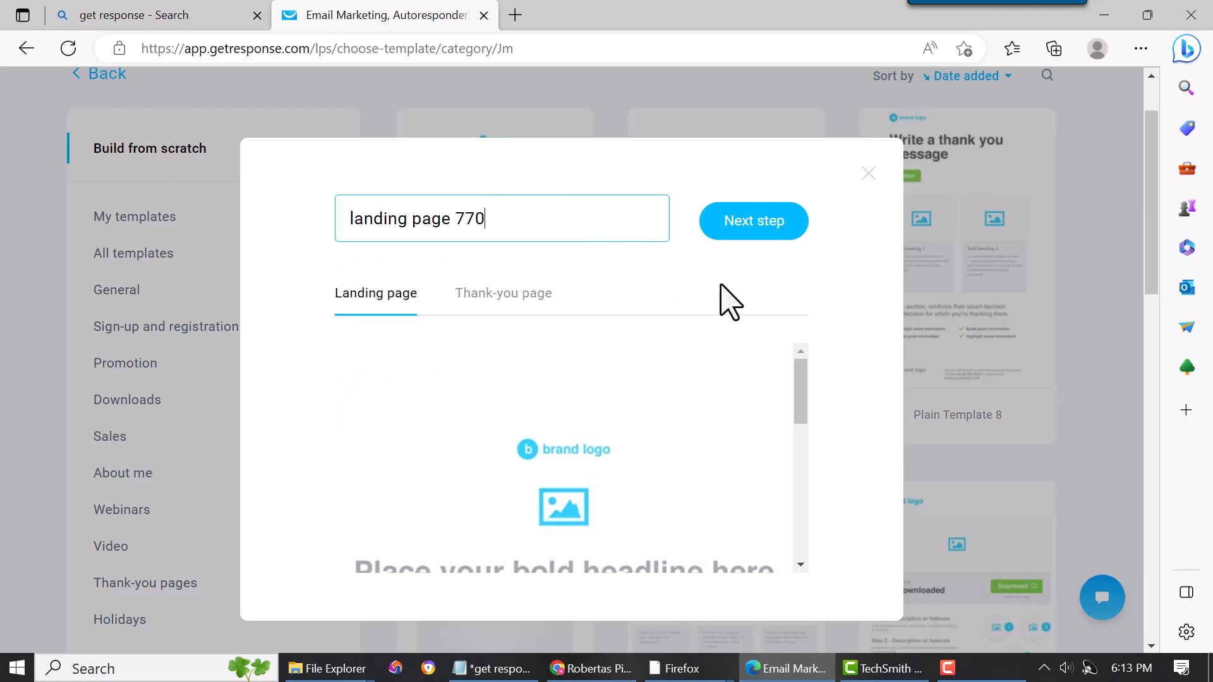
{"action": "left_click", "coordinate": [754, 224]}
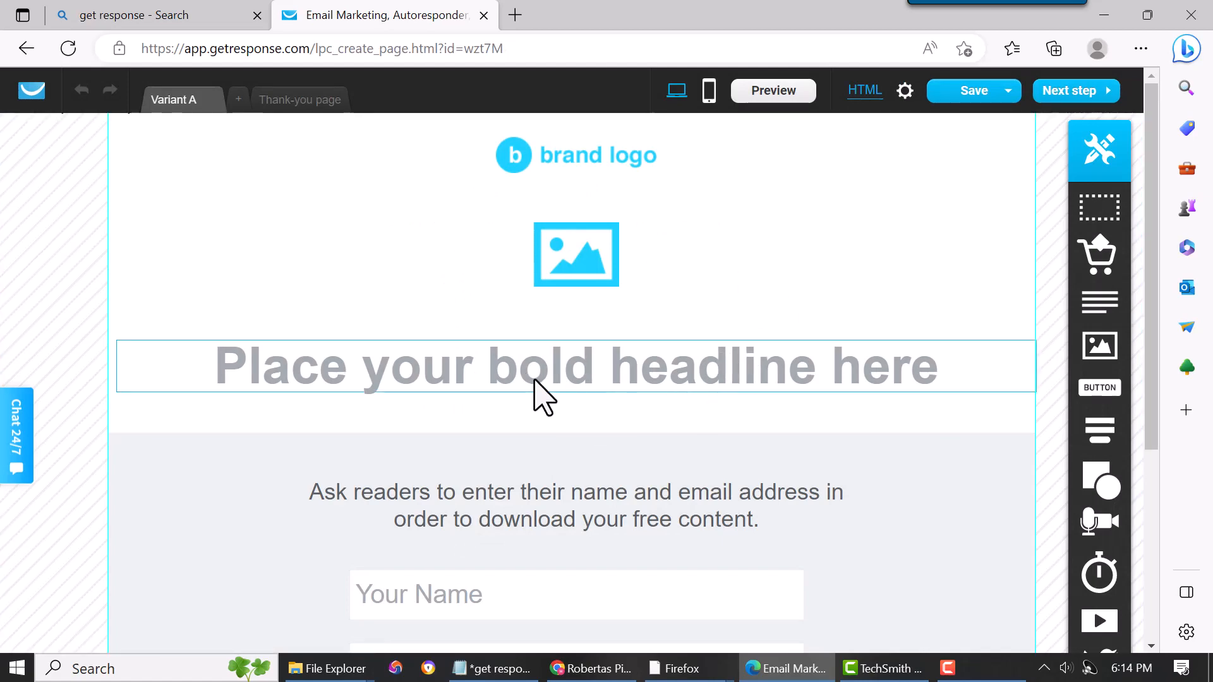
- Delete the brand logo from the top of the page
{"action": "scroll", "coordinate": [537, 388], "scroll_direction": "down", "scroll_amount": 3}
{"action": "scroll", "coordinate": [541, 395], "scroll_direction": "up", "scroll_amount": 3}
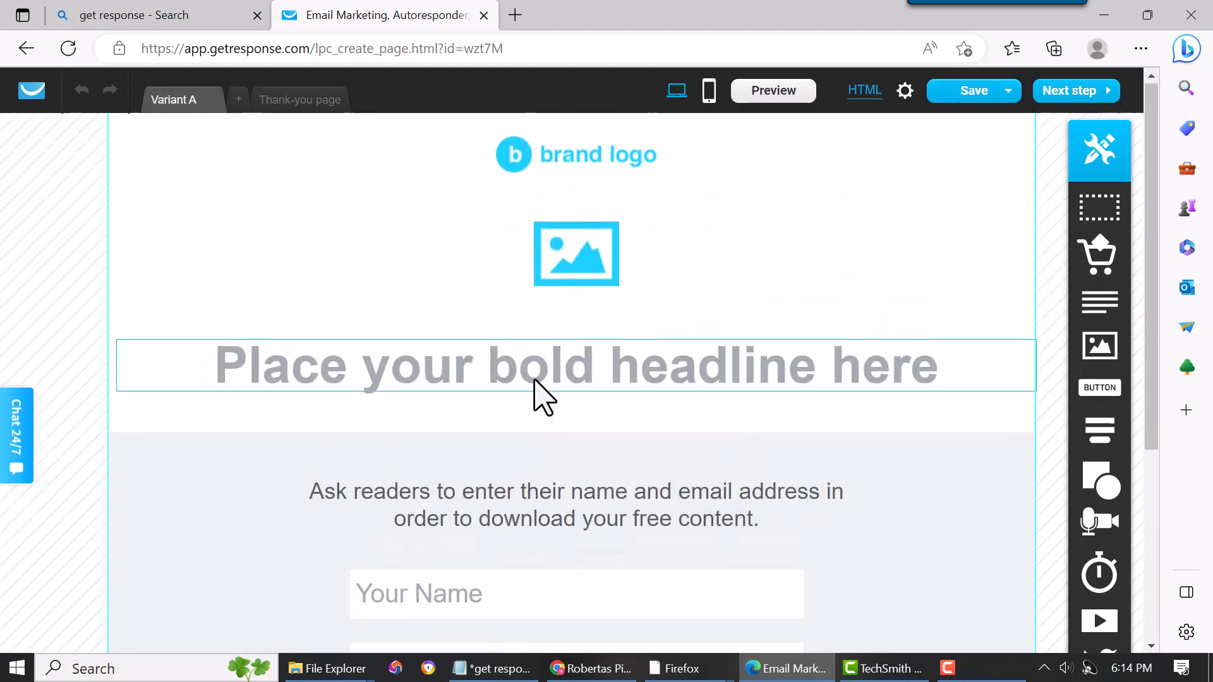
{"action": "left_click", "coordinate": [549, 156]}
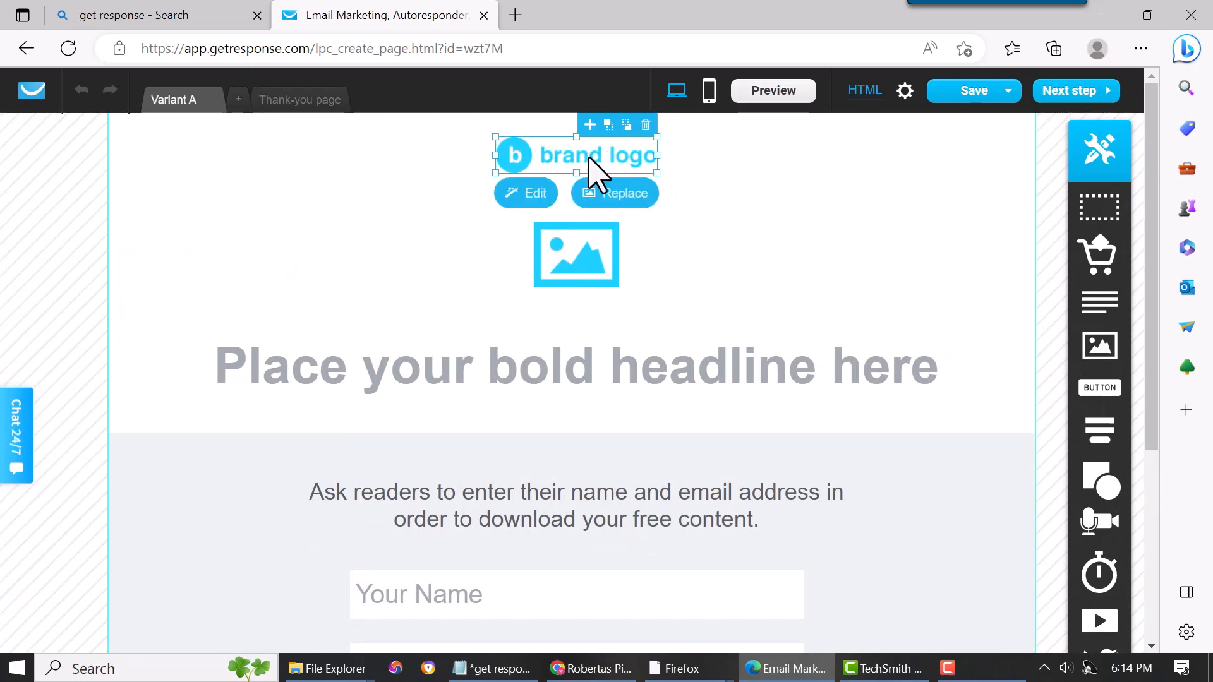
{"action": "left_click", "coordinate": [645, 125]}
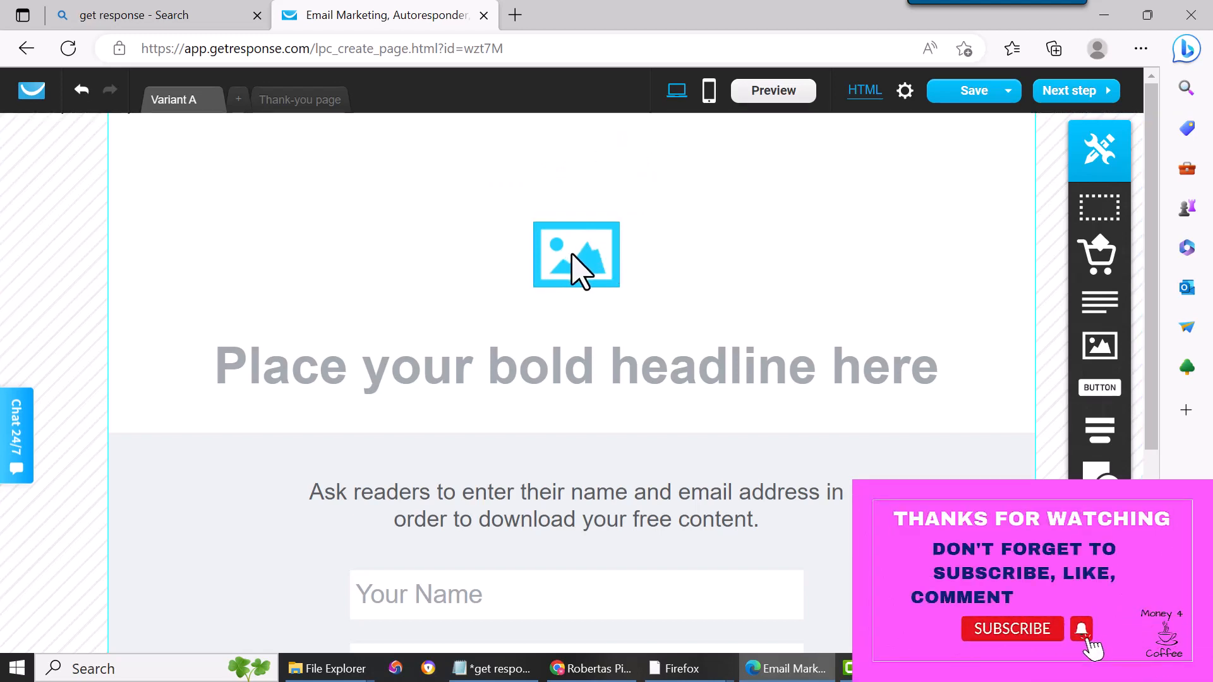
- Replace the image placeholder with the YouTube play-button image from My files
{"action": "left_click", "coordinate": [572, 254]}
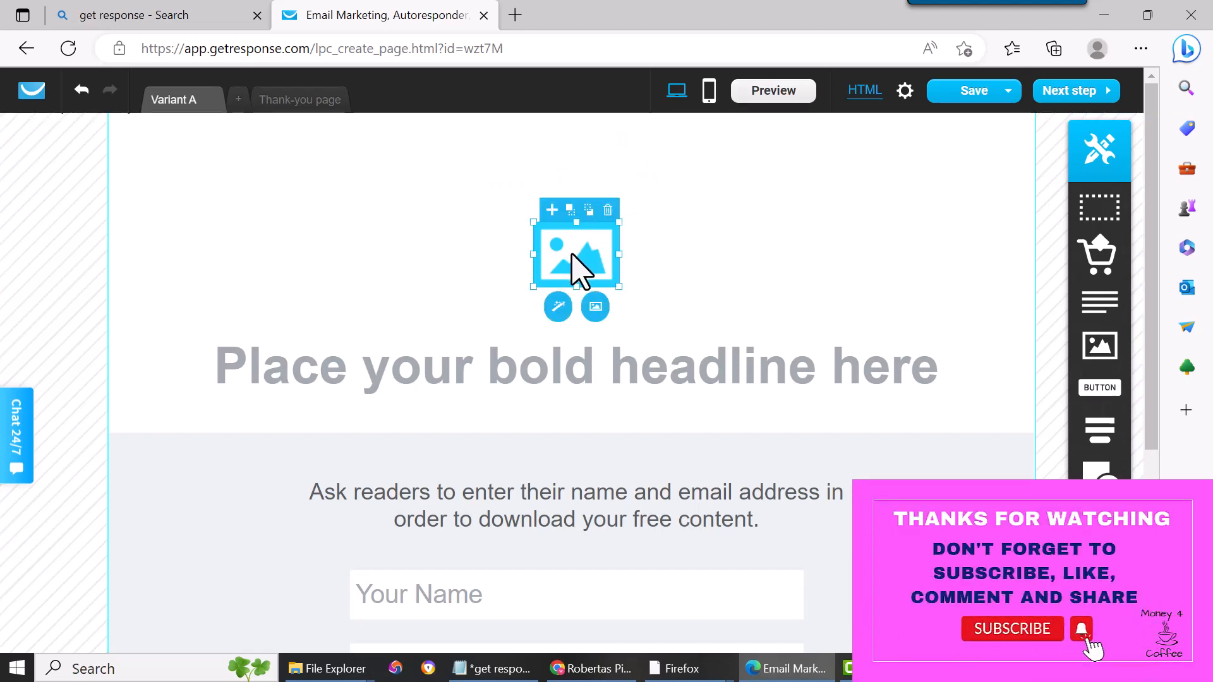
{"action": "left_click", "coordinate": [595, 309]}
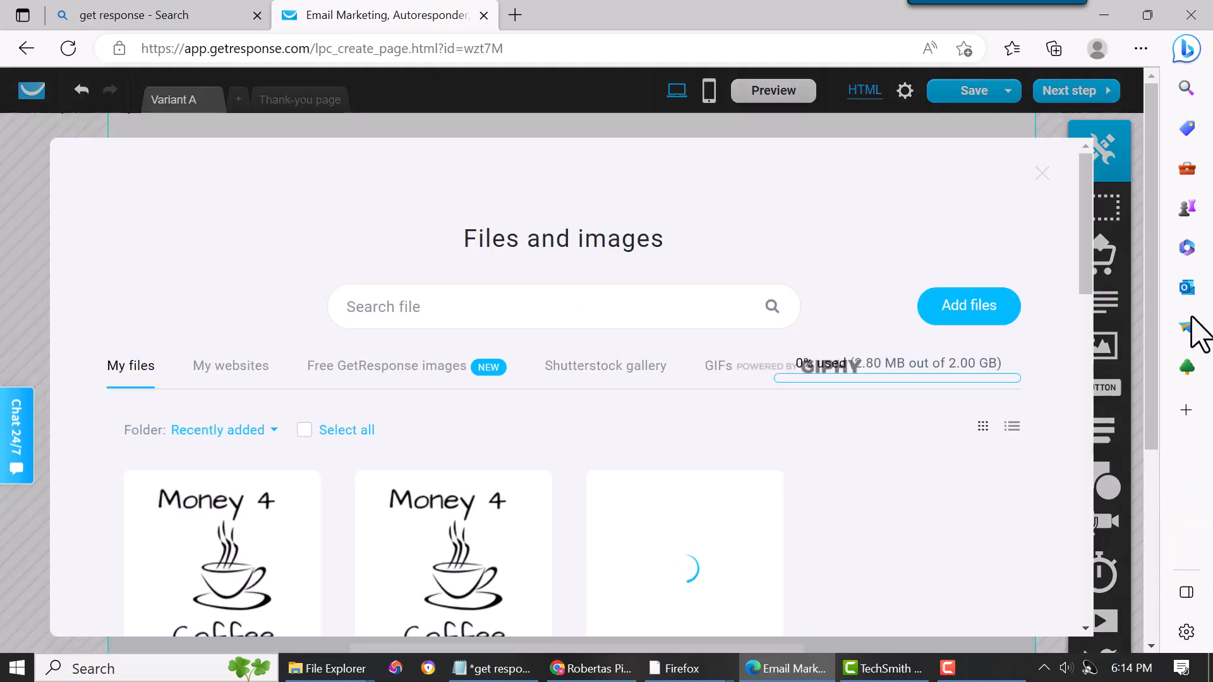
{"action": "scroll", "coordinate": [474, 560], "scroll_direction": "down", "scroll_amount": 8}
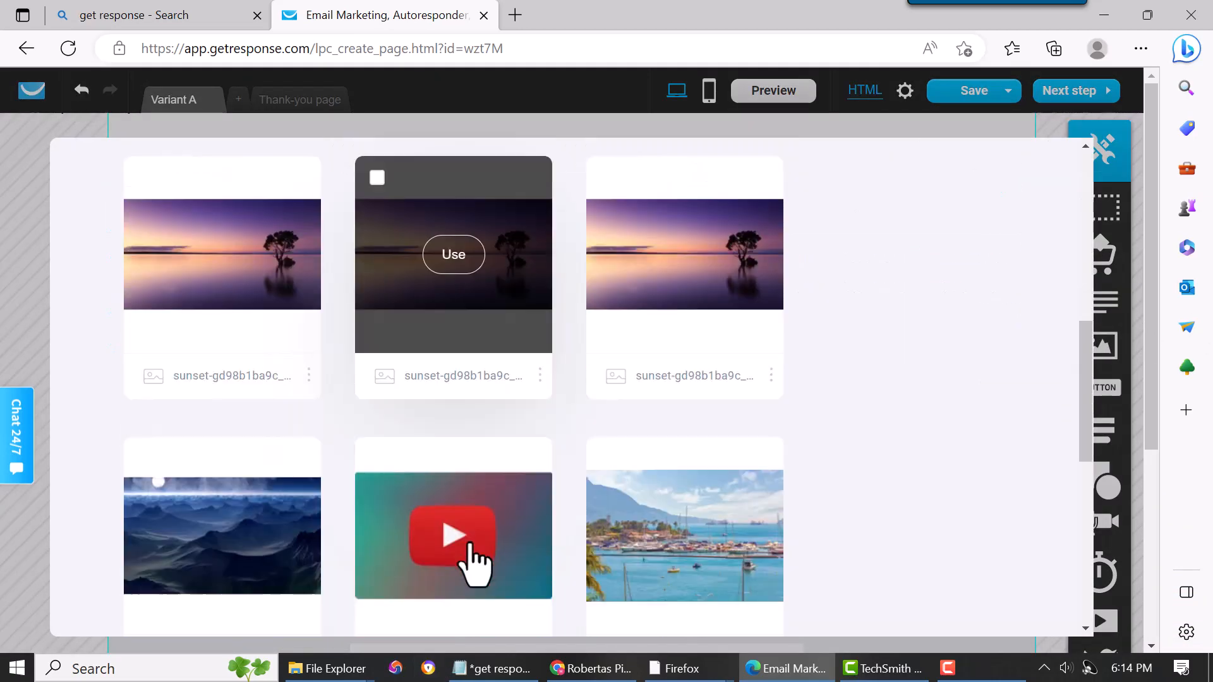
{"action": "left_click", "coordinate": [469, 520]}
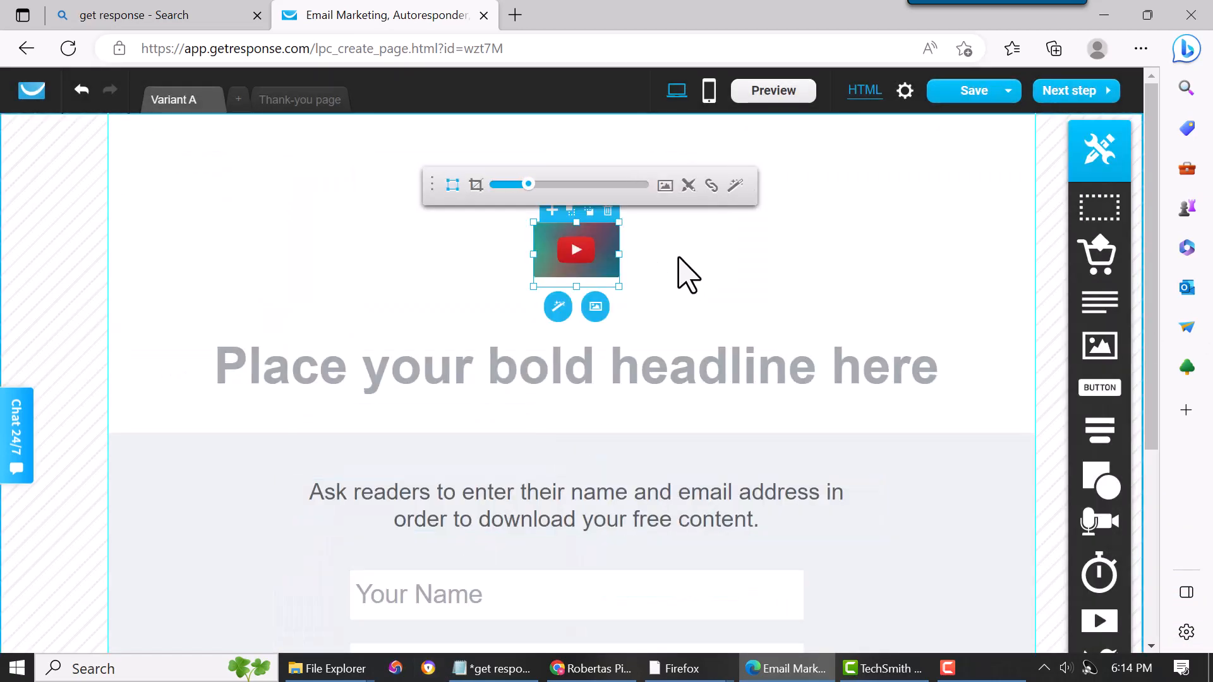
- Enlarge the YouTube image by dragging its corner and side handles
{"action": "left_click", "coordinate": [730, 270]}
{"action": "left_click", "coordinate": [565, 230]}
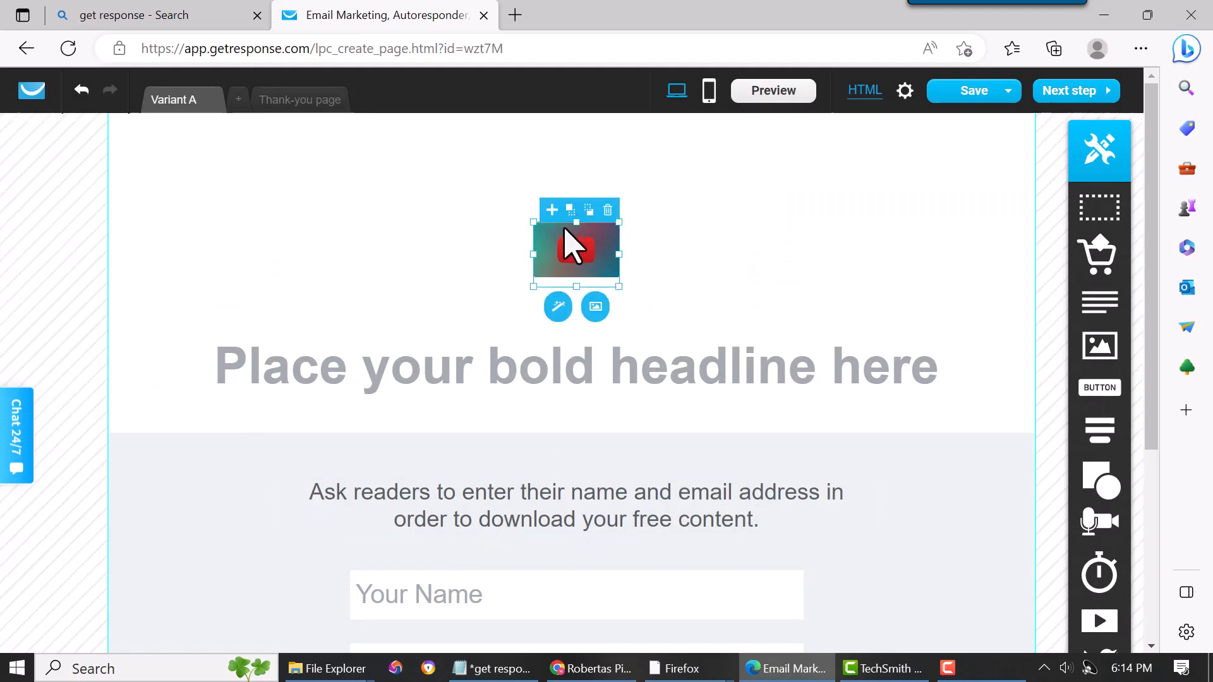
{"action": "left_click_drag", "start_coordinate": [572, 221], "coordinate": [587, 163]}
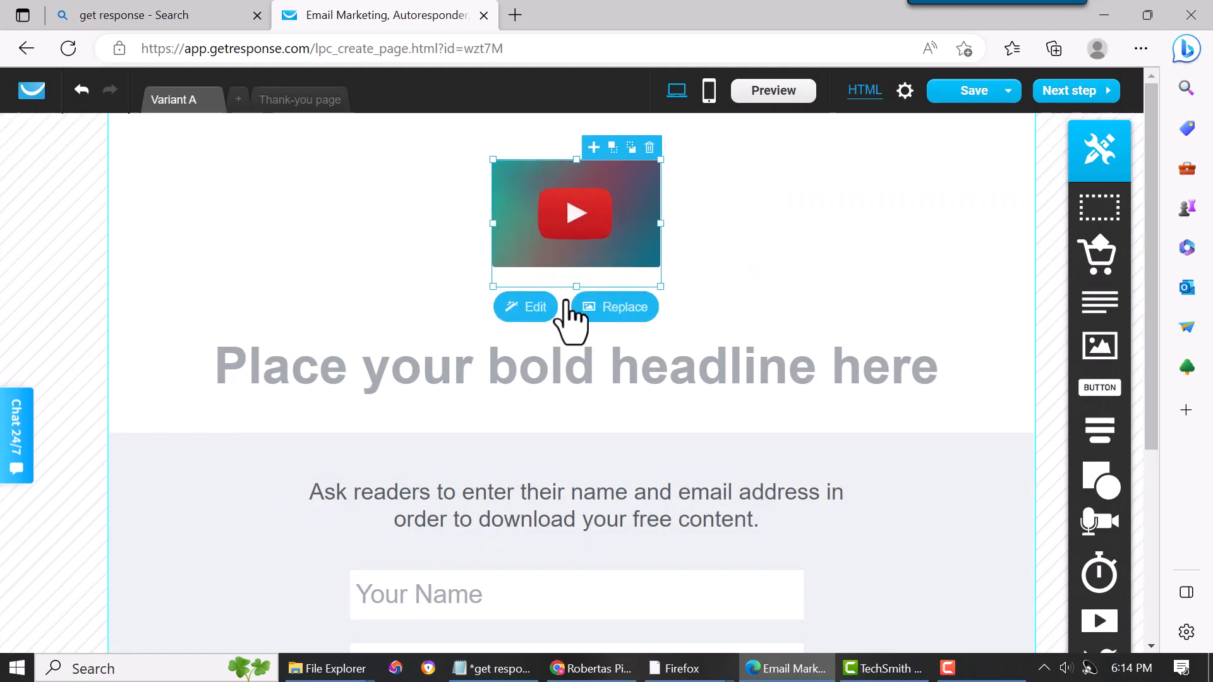
{"action": "left_click_drag", "start_coordinate": [575, 286], "coordinate": [576, 314]}
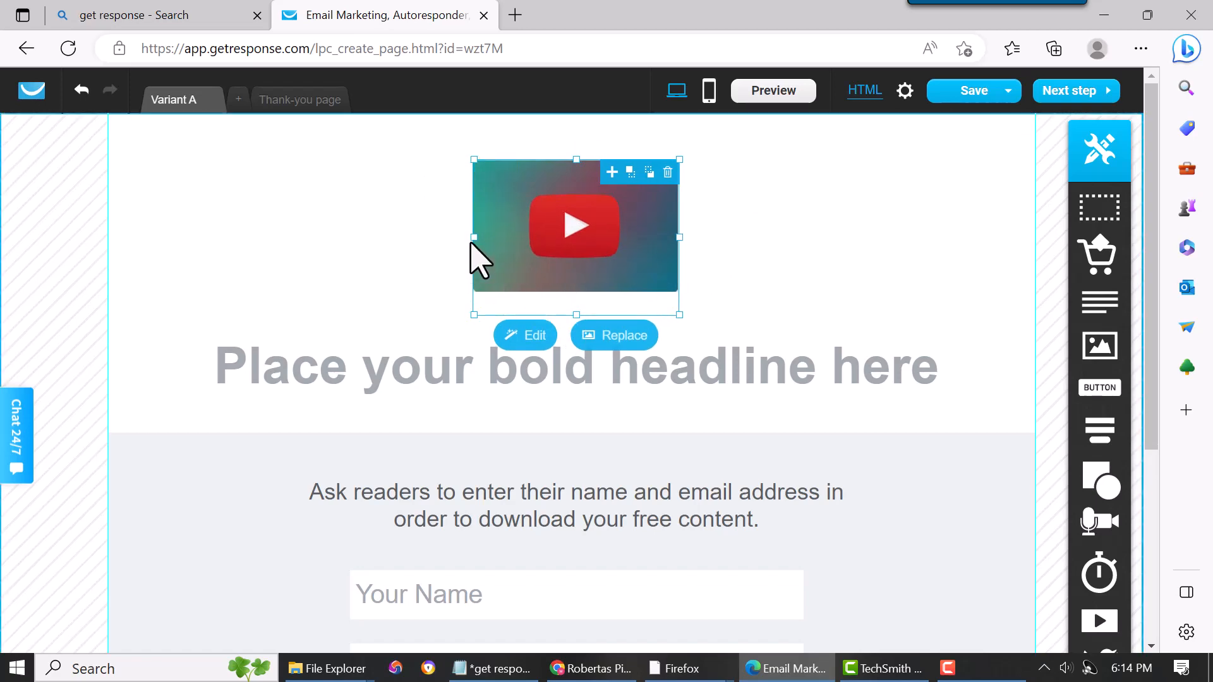
{"action": "left_click_drag", "start_coordinate": [471, 238], "coordinate": [371, 238]}
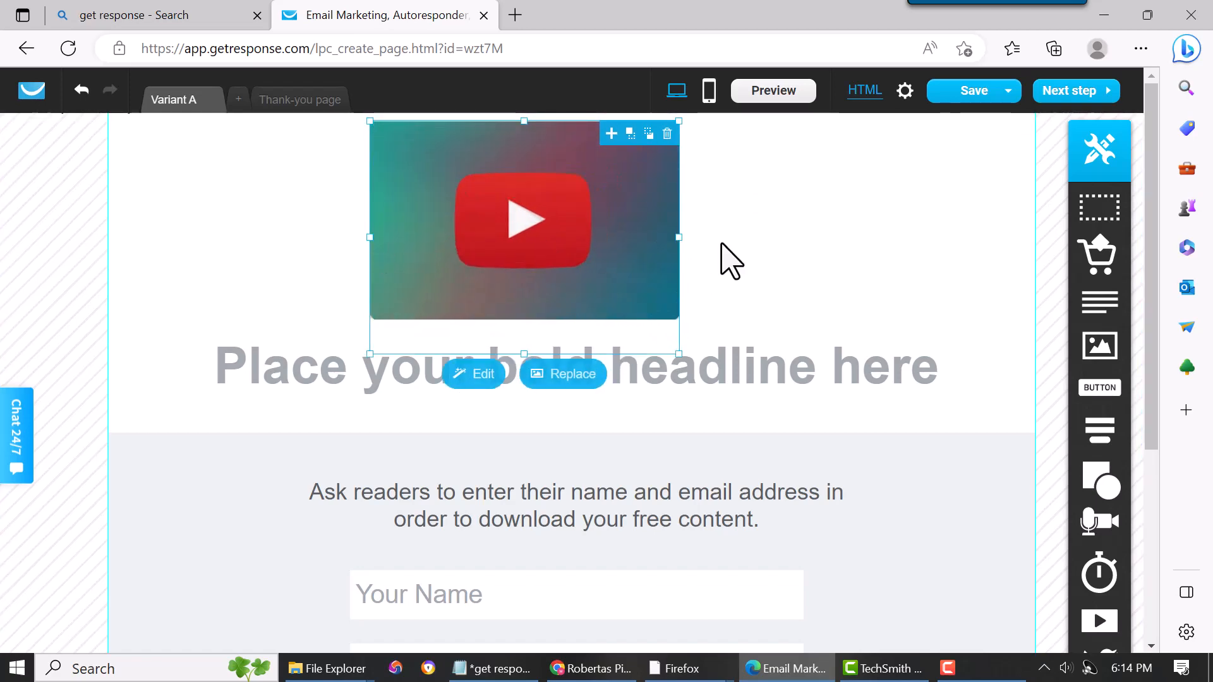
{"action": "left_click", "coordinate": [888, 240]}
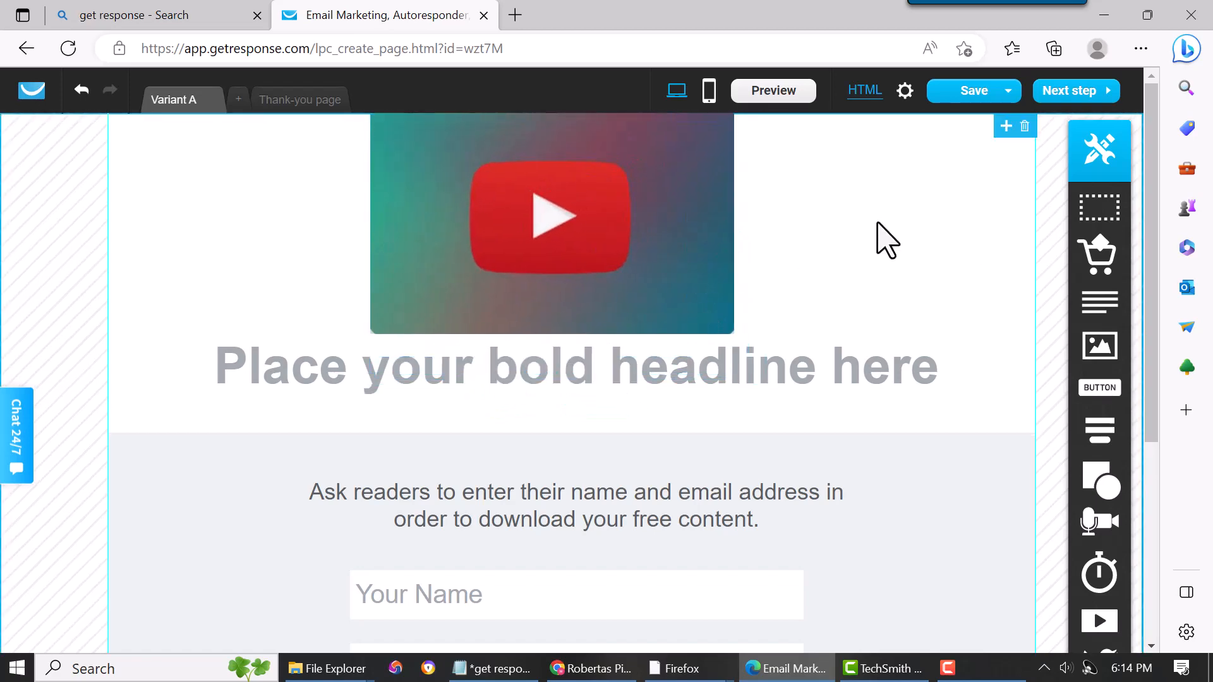
{"action": "left_click", "coordinate": [787, 389]}
{"action": "left_click", "coordinate": [787, 389]}
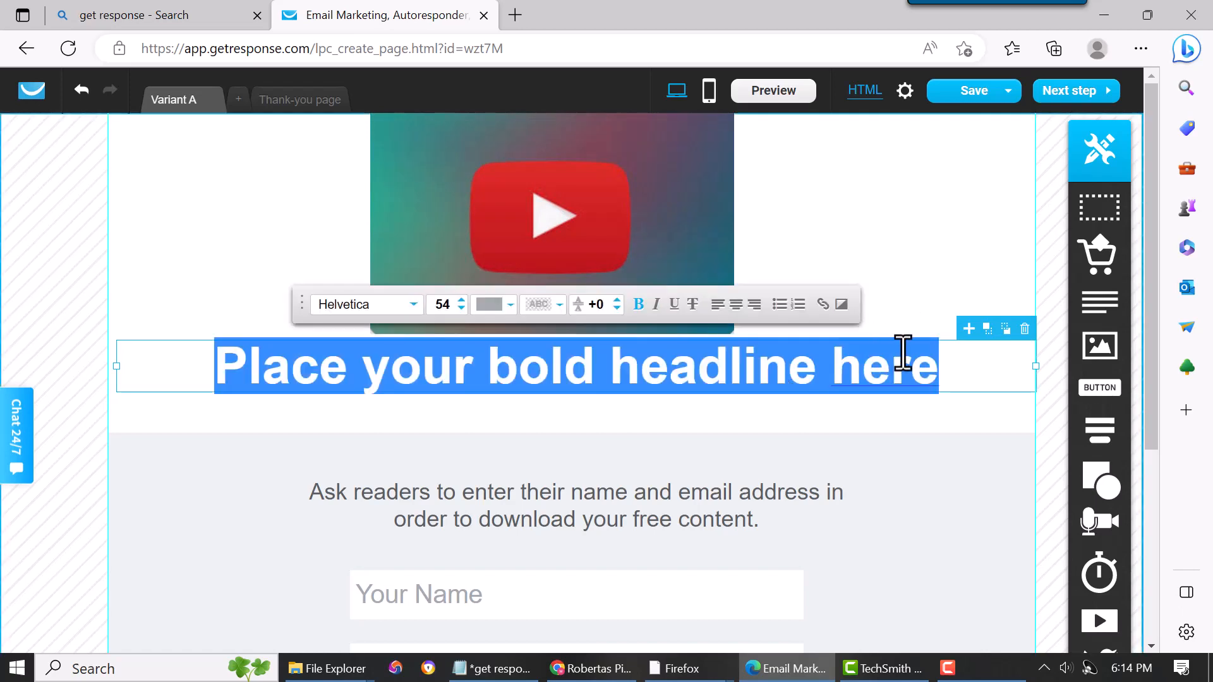
{"action": "left_click", "coordinate": [780, 406]}
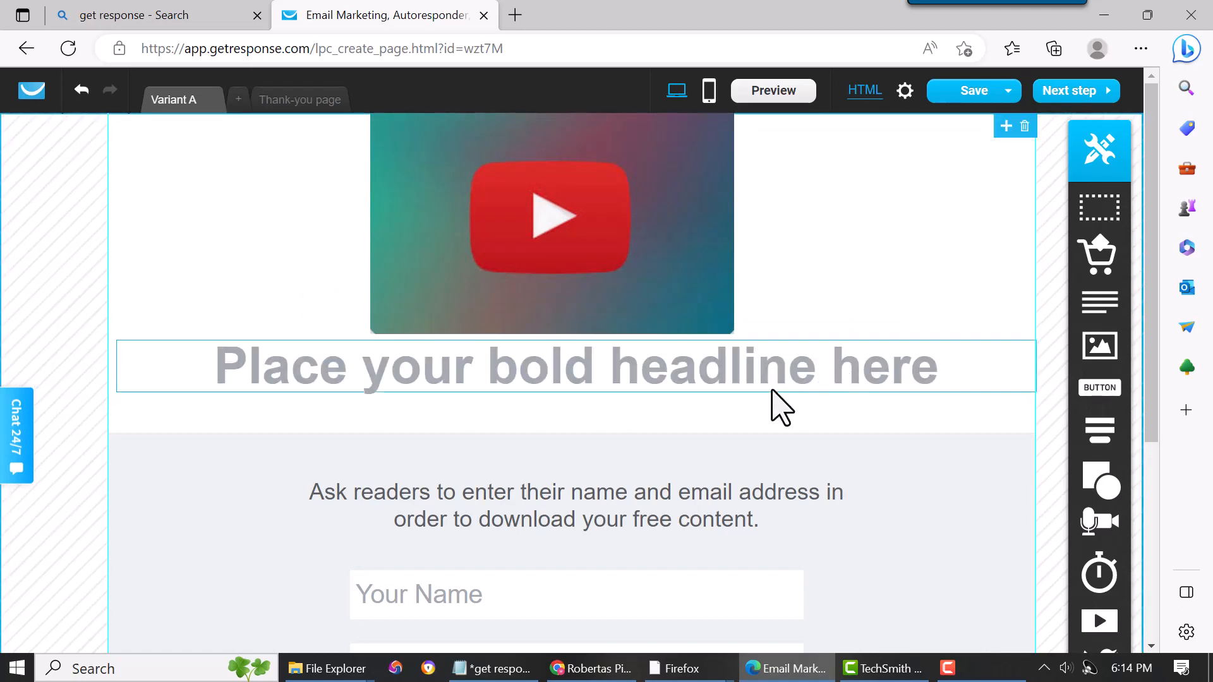
{"action": "left_click", "coordinate": [766, 378]}
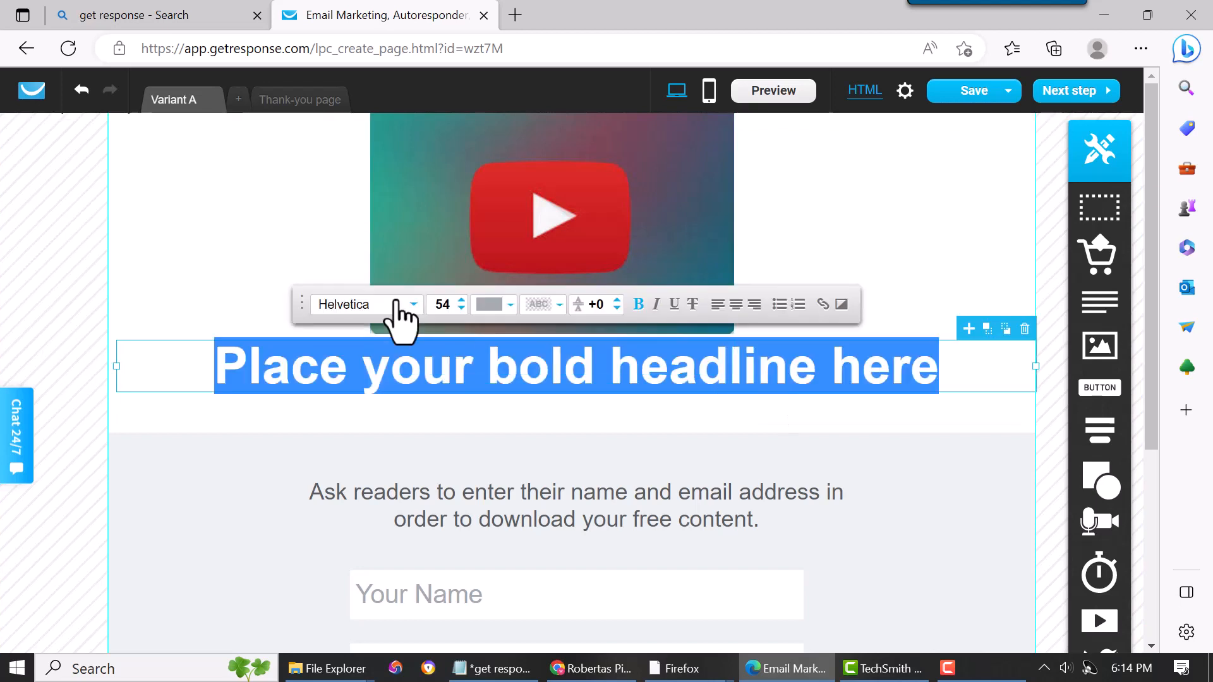
{"action": "left_click", "coordinate": [912, 253]}
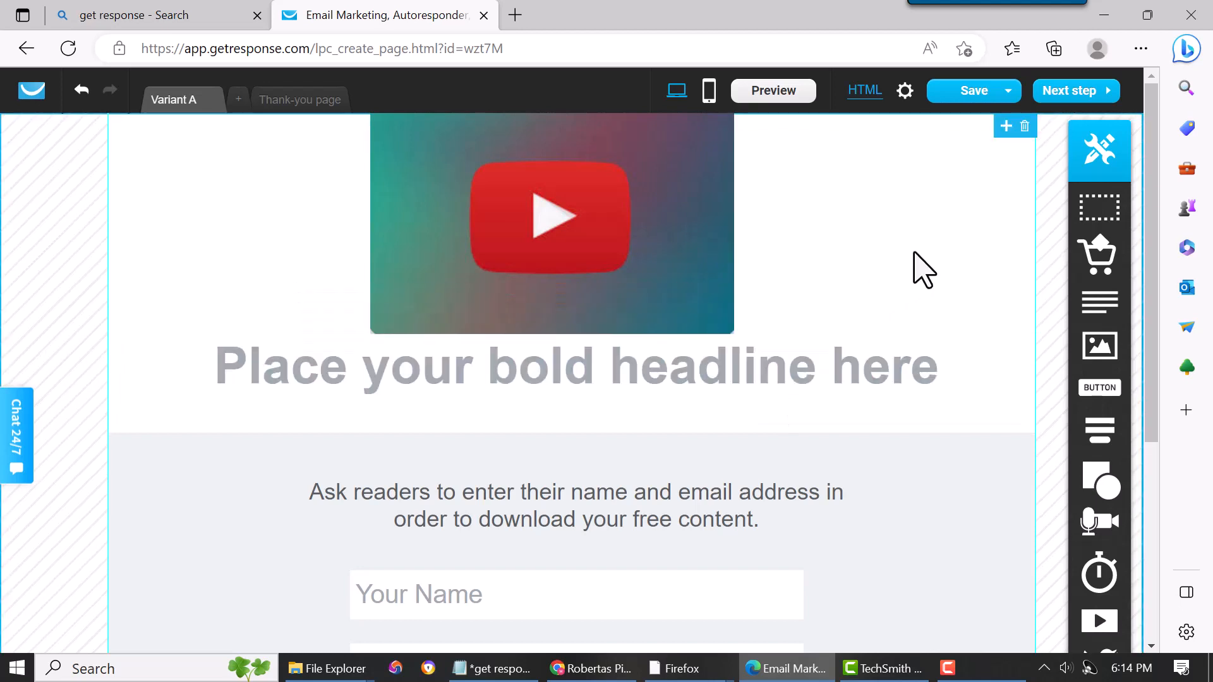
{"action": "scroll", "coordinate": [791, 352], "scroll_direction": "down", "scroll_amount": 1}
{"action": "scroll", "coordinate": [791, 366], "scroll_direction": "down", "scroll_amount": 1}
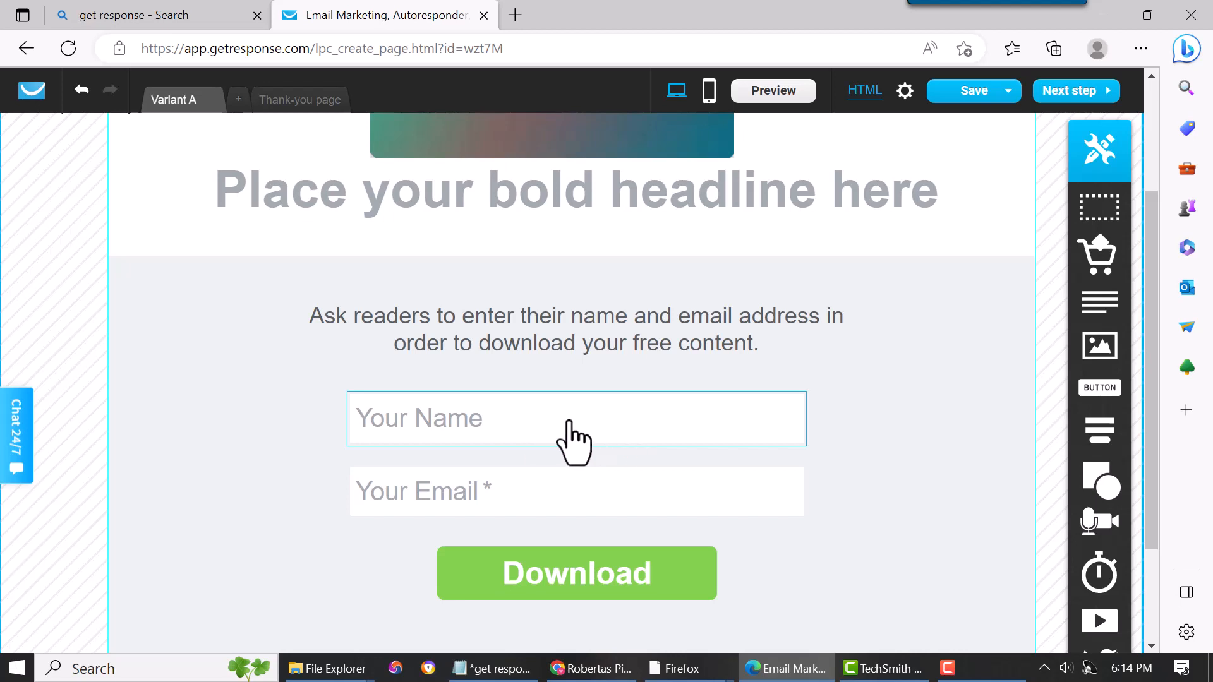
- Narrow the Your Name and Your Email fields of the download form
{"action": "left_click", "coordinate": [538, 421]}
{"action": "left_click", "coordinate": [500, 374]}
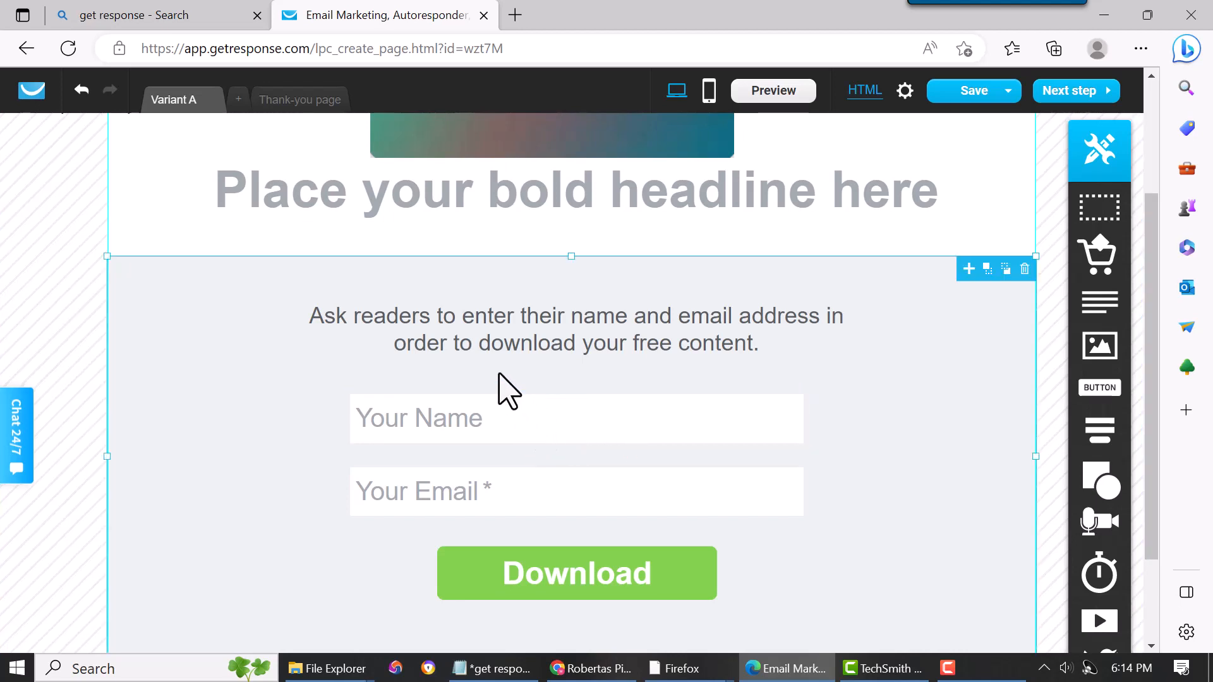
{"action": "left_click", "coordinate": [519, 407]}
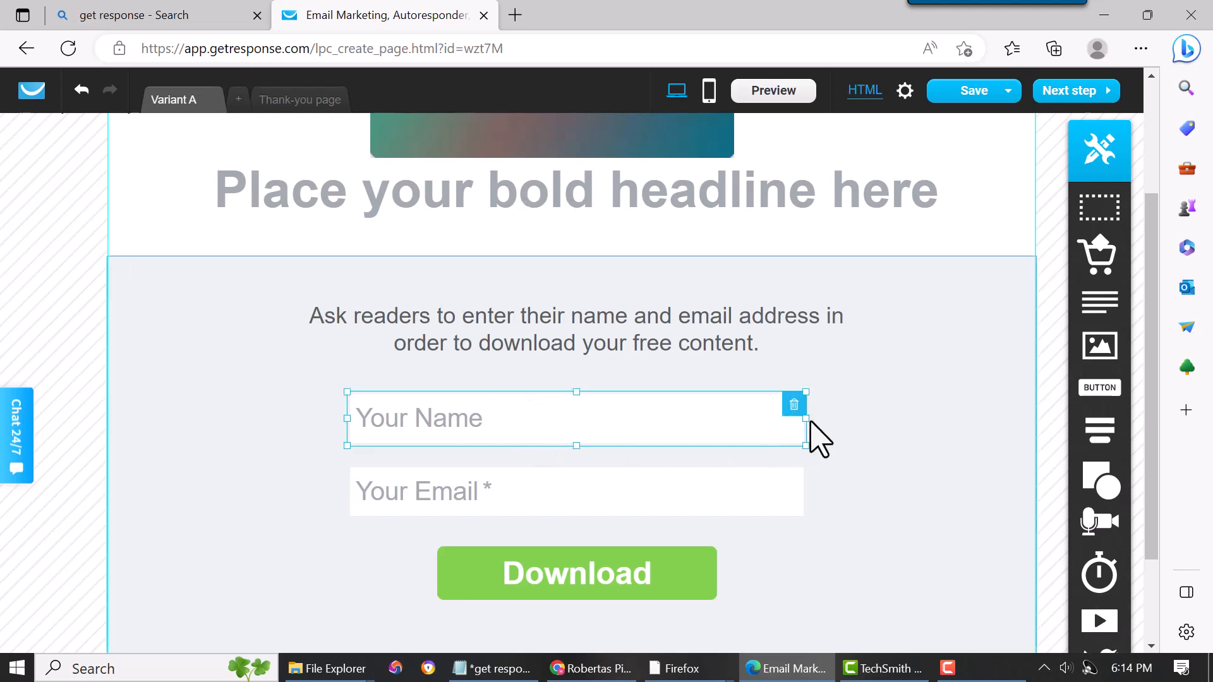
{"action": "left_click_drag", "start_coordinate": [806, 418], "coordinate": [682, 422]}
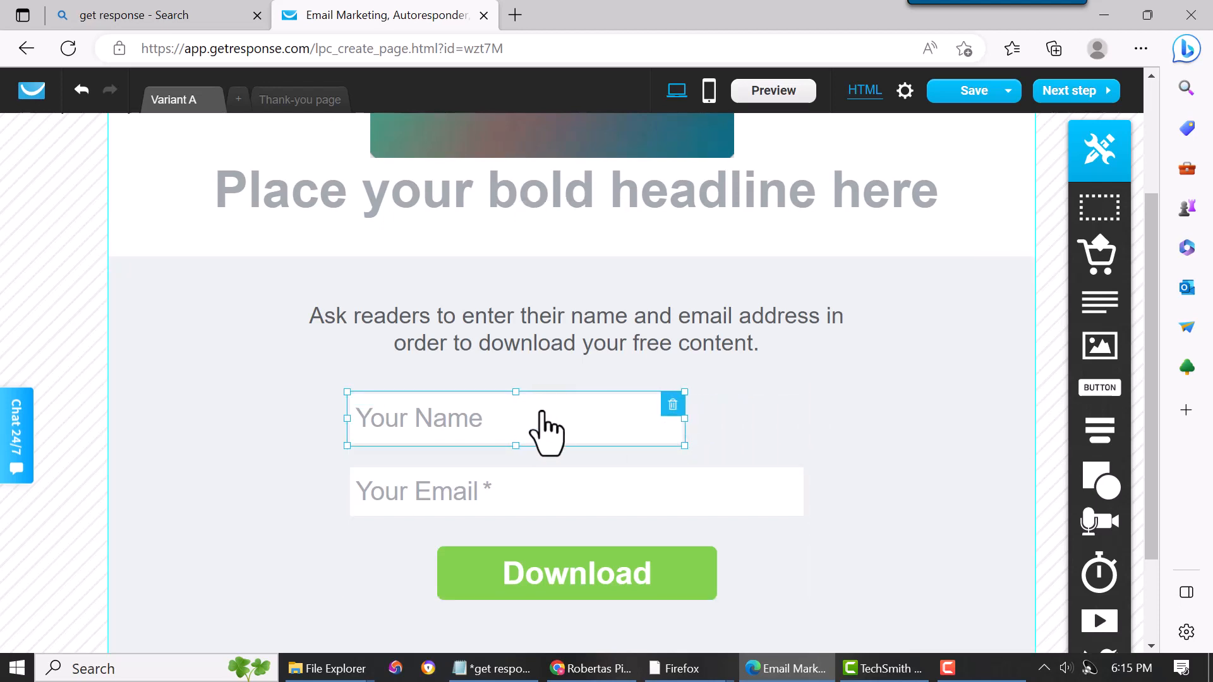
{"action": "left_click", "coordinate": [606, 503]}
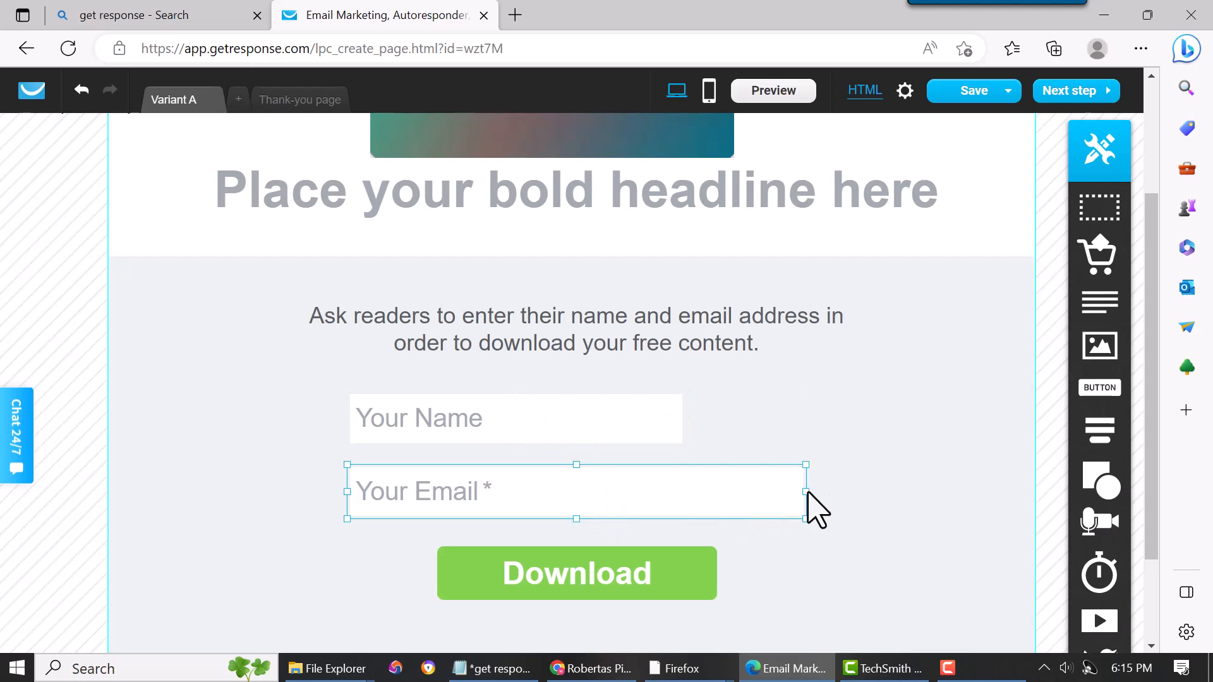
{"action": "left_click_drag", "start_coordinate": [806, 491], "coordinate": [676, 492]}
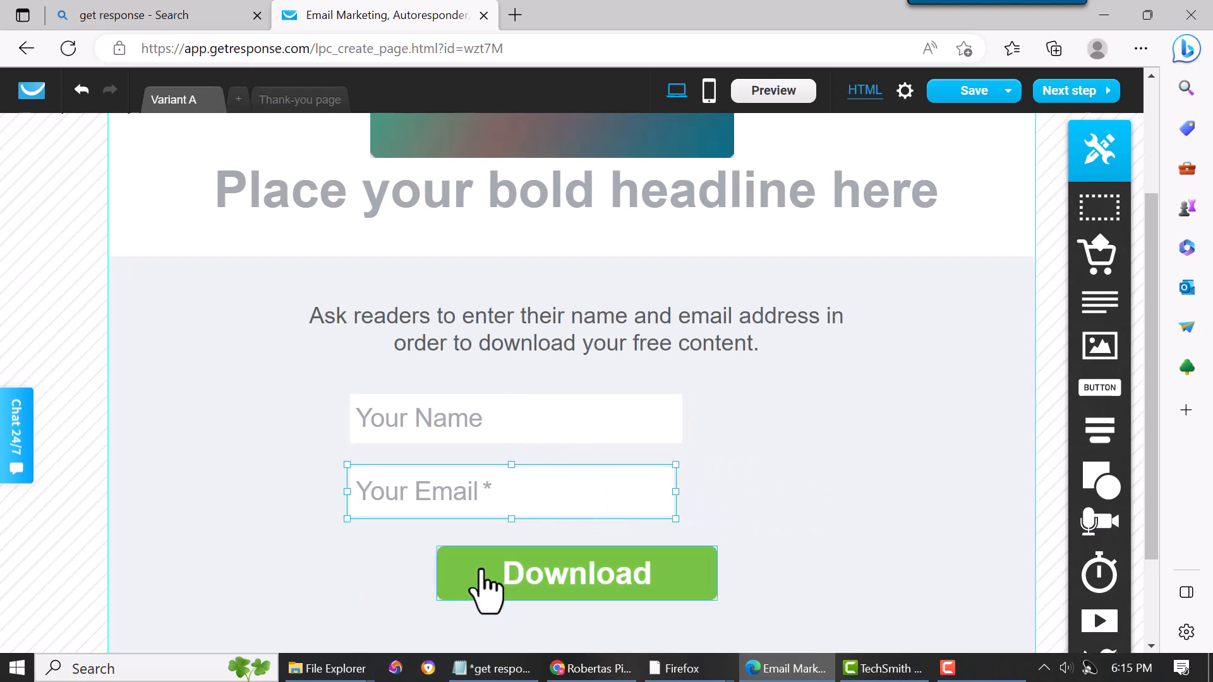
- Change the Download button's color to a crimson shade
{"action": "double_click", "coordinate": [477, 591]}
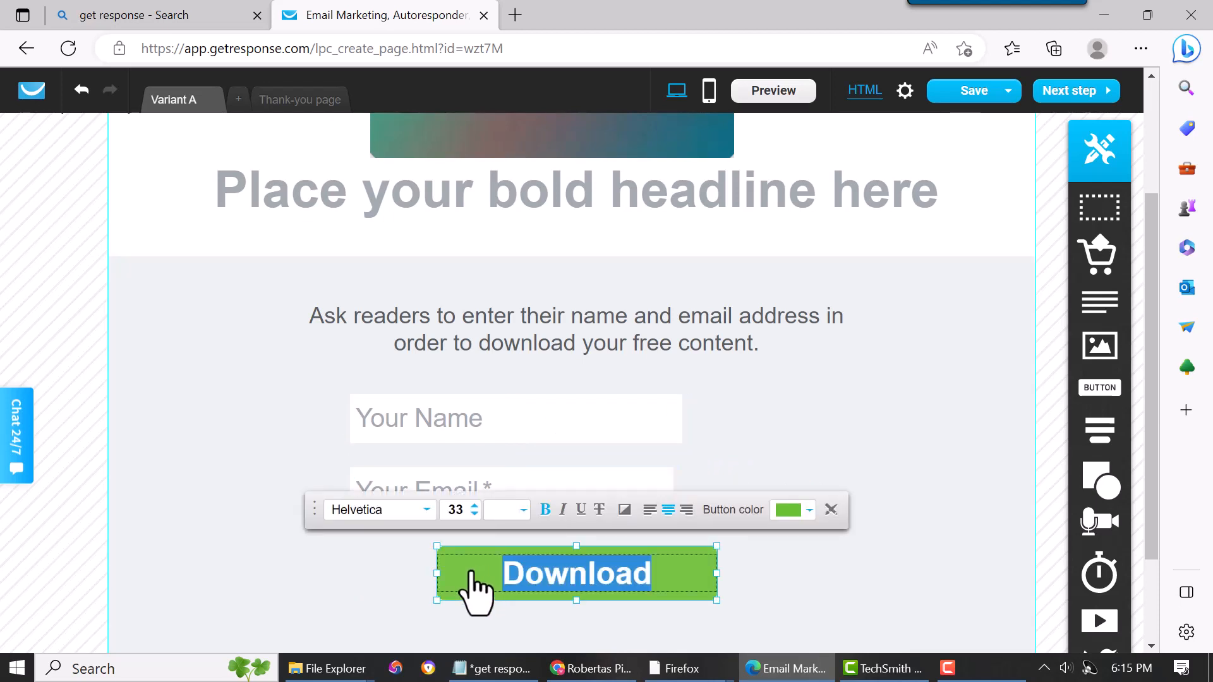
{"action": "left_click", "coordinate": [808, 513]}
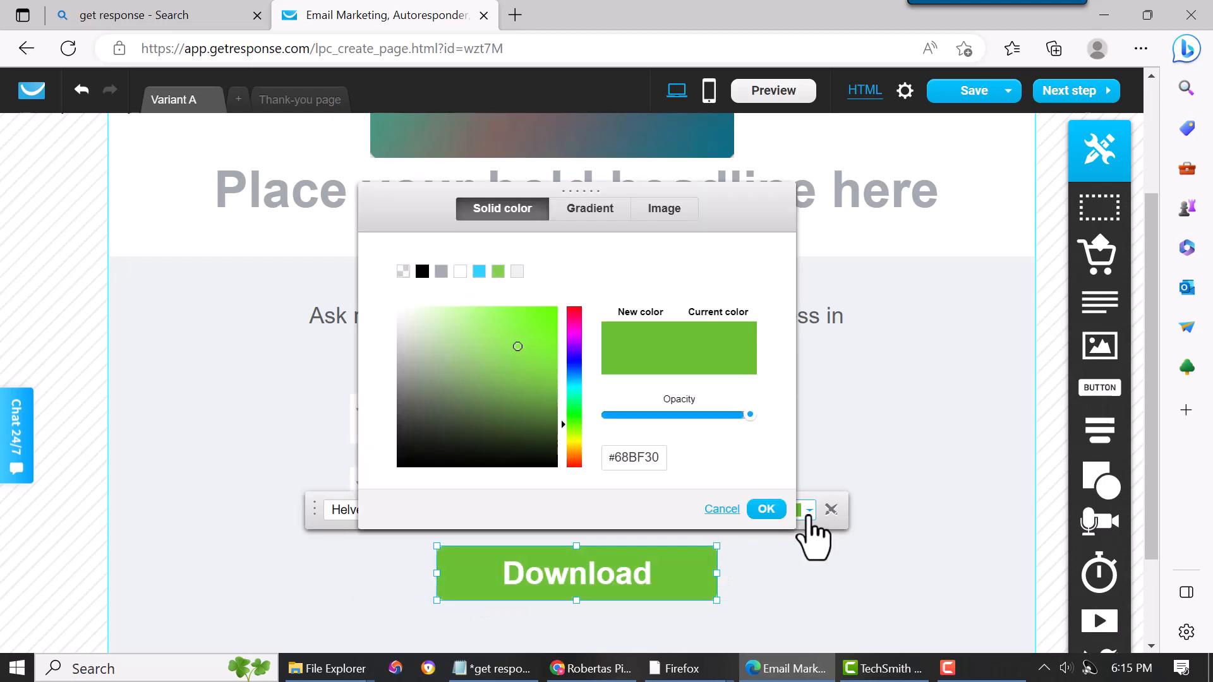
{"action": "left_click", "coordinate": [575, 316]}
{"action": "left_click", "coordinate": [765, 509]}
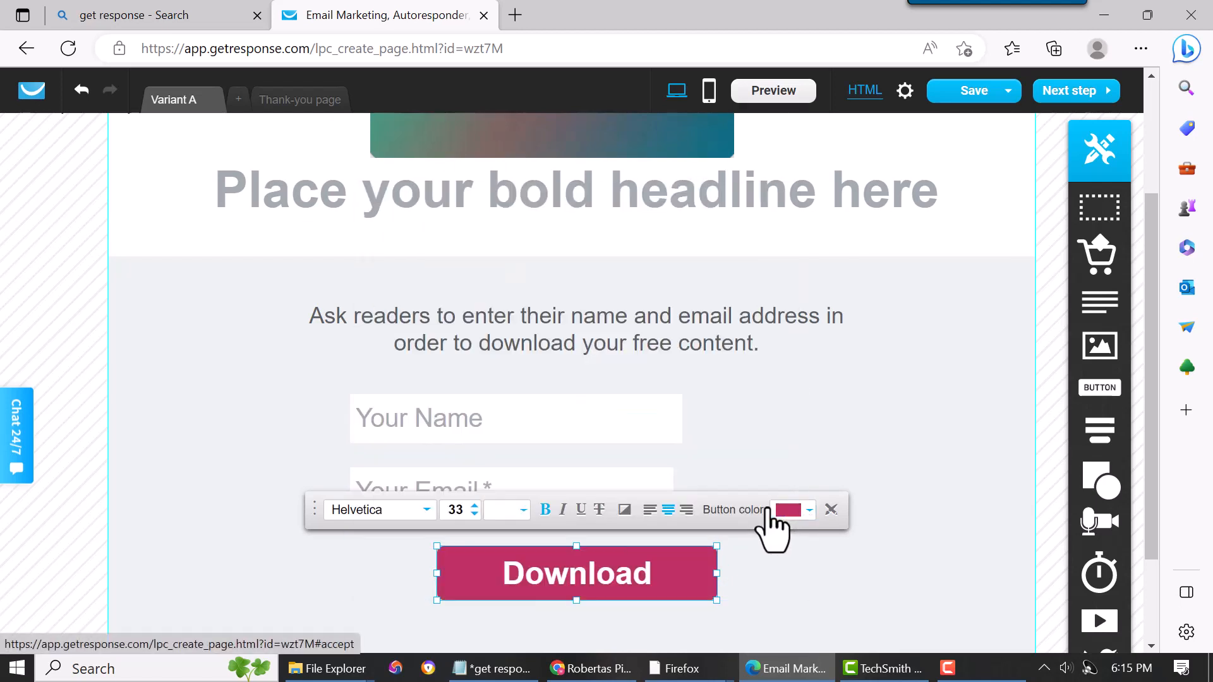
- Open the form's webform field selection and check the consent fields options
{"action": "left_click", "coordinate": [787, 460]}
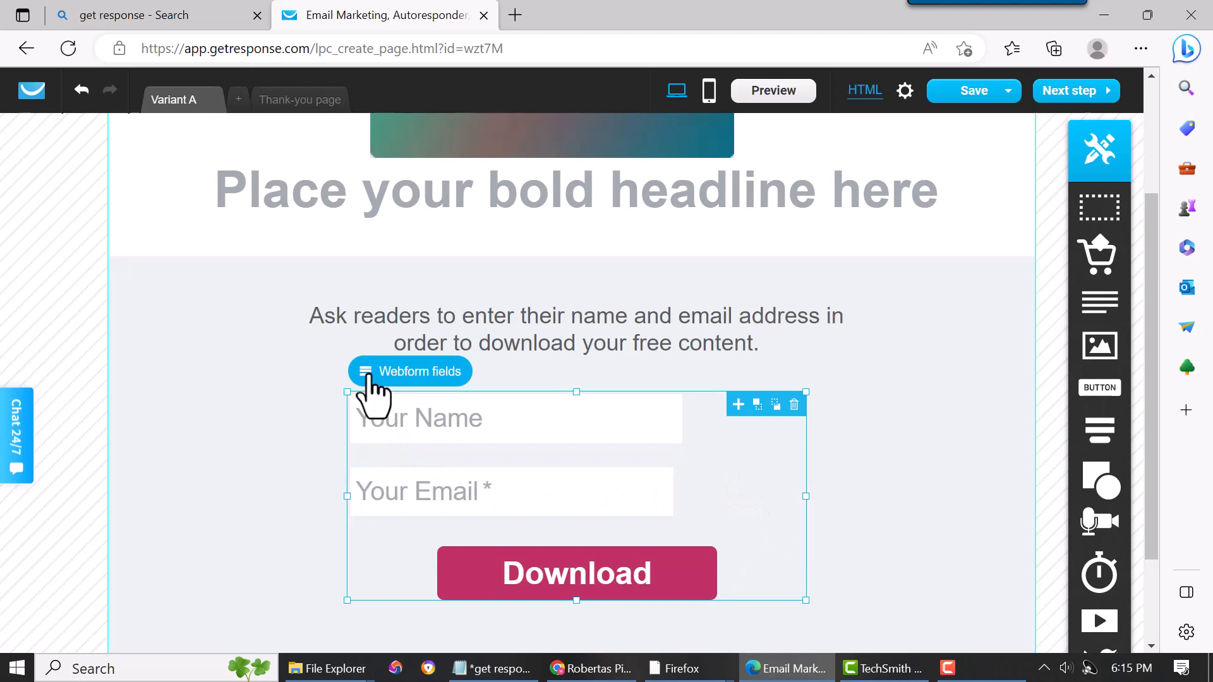
{"action": "left_click", "coordinate": [374, 396]}
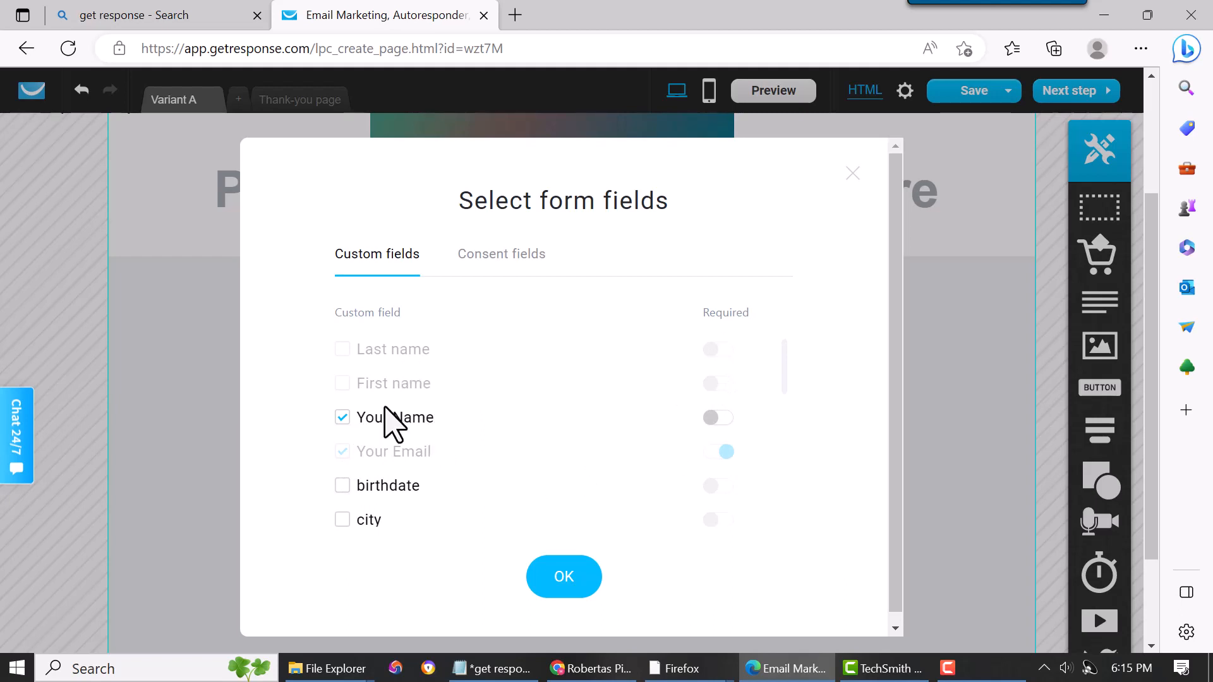
{"action": "left_click", "coordinate": [513, 267]}
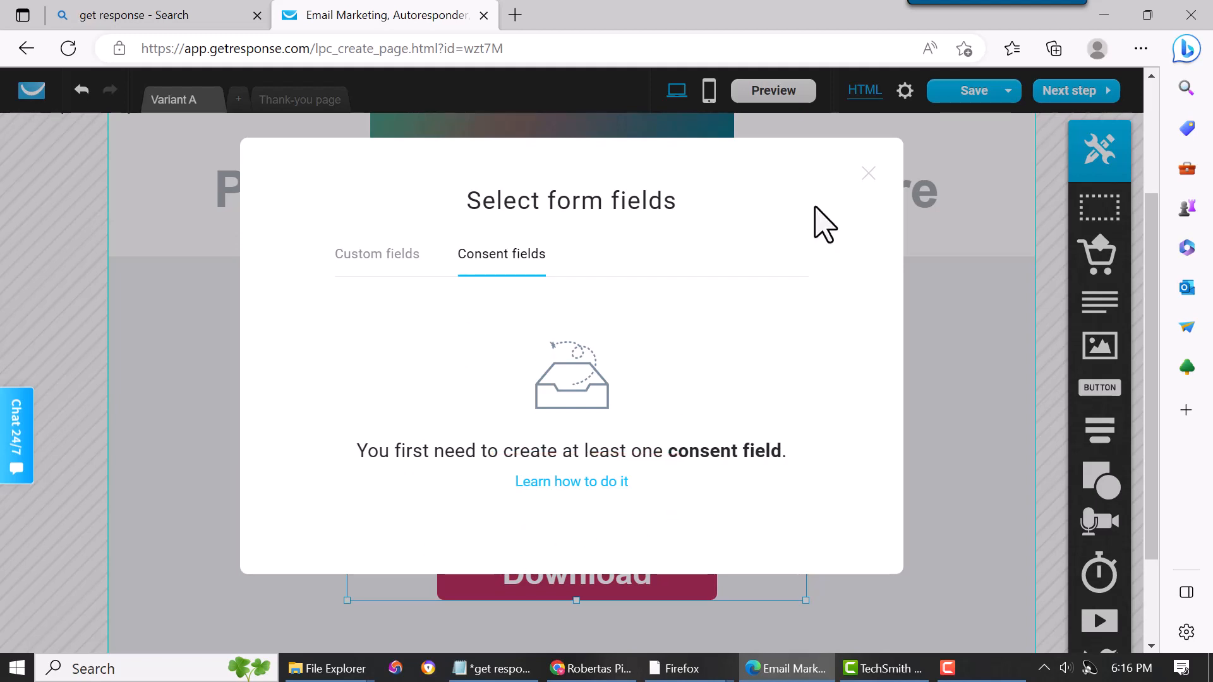
{"action": "left_click", "coordinate": [865, 172]}
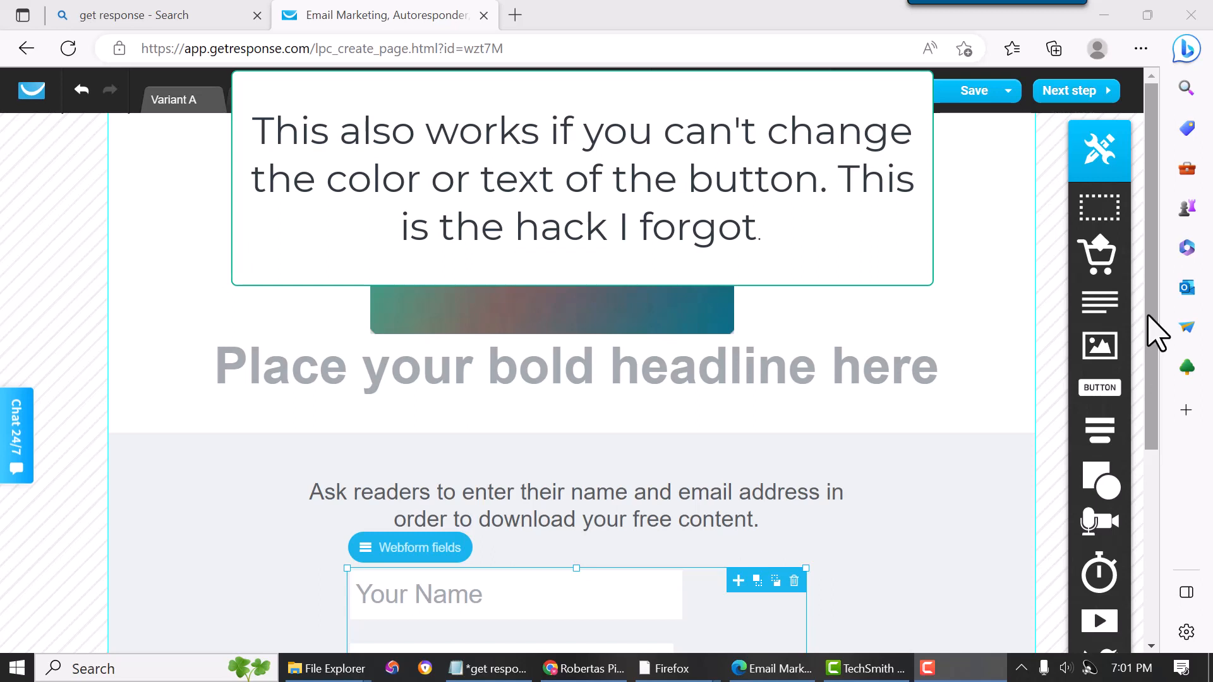
- Delete the existing download form from the section
{"action": "left_click_drag", "start_coordinate": [1151, 331], "coordinate": [1158, 426]}
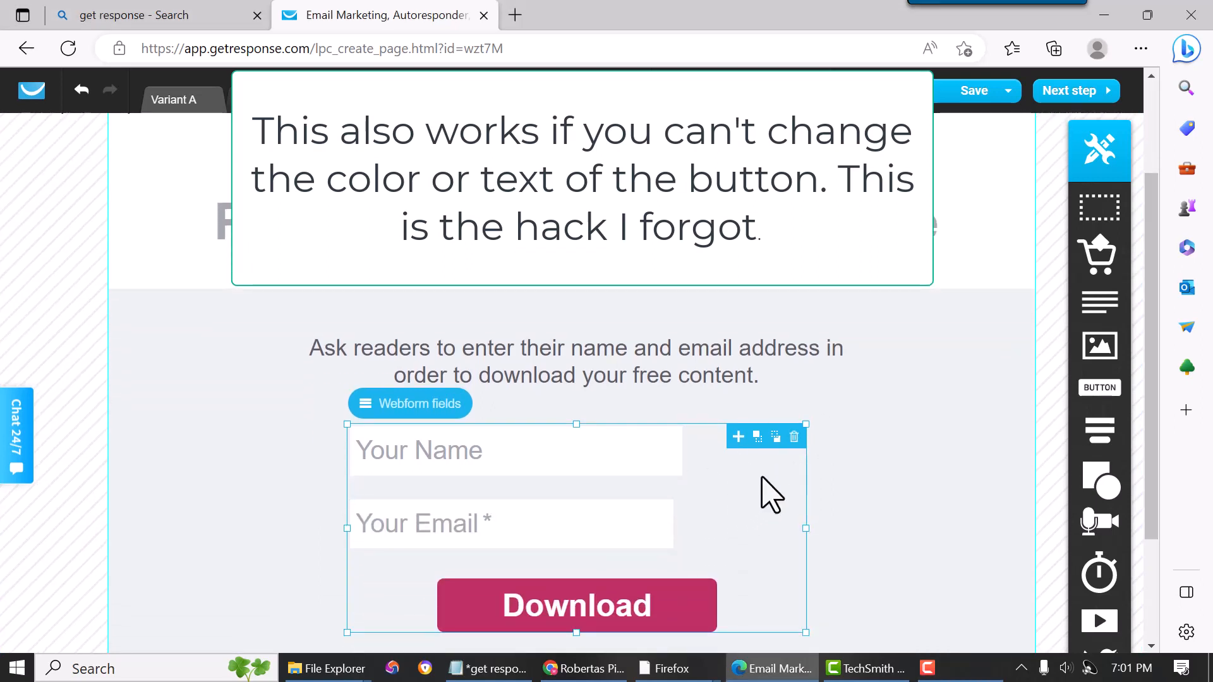
{"action": "left_click", "coordinate": [794, 437]}
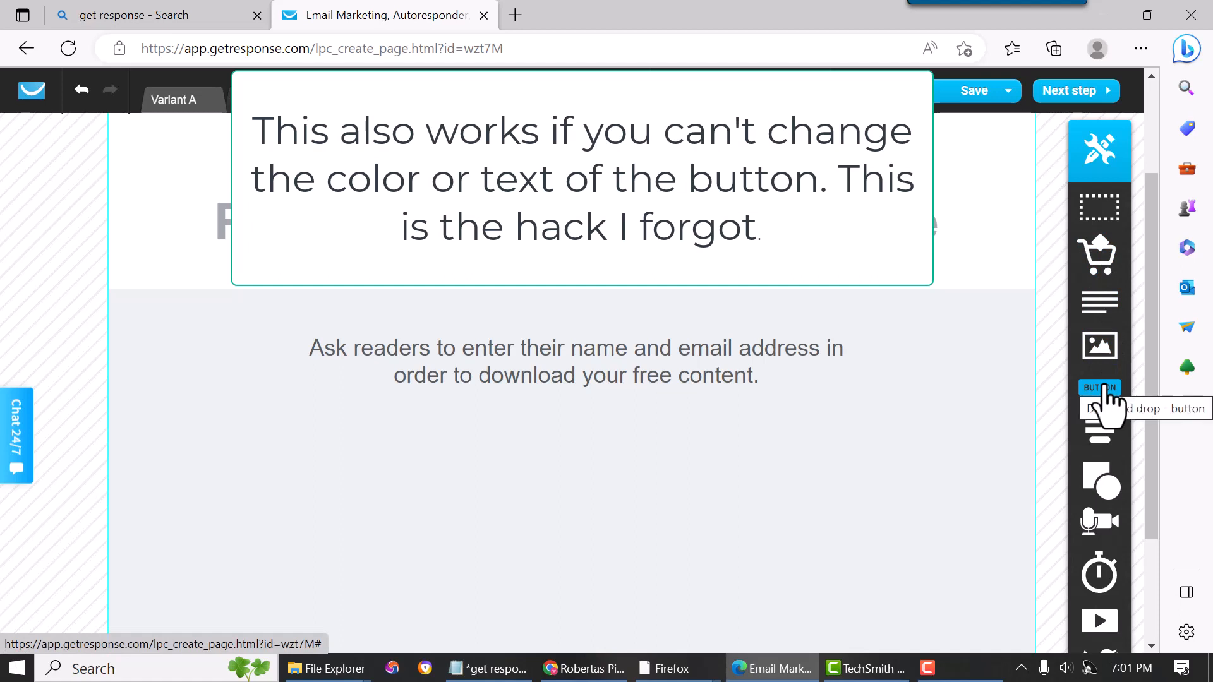
- Add a simple form beneath the description text in the section
{"action": "mouse_move", "coordinate": [1106, 439]}
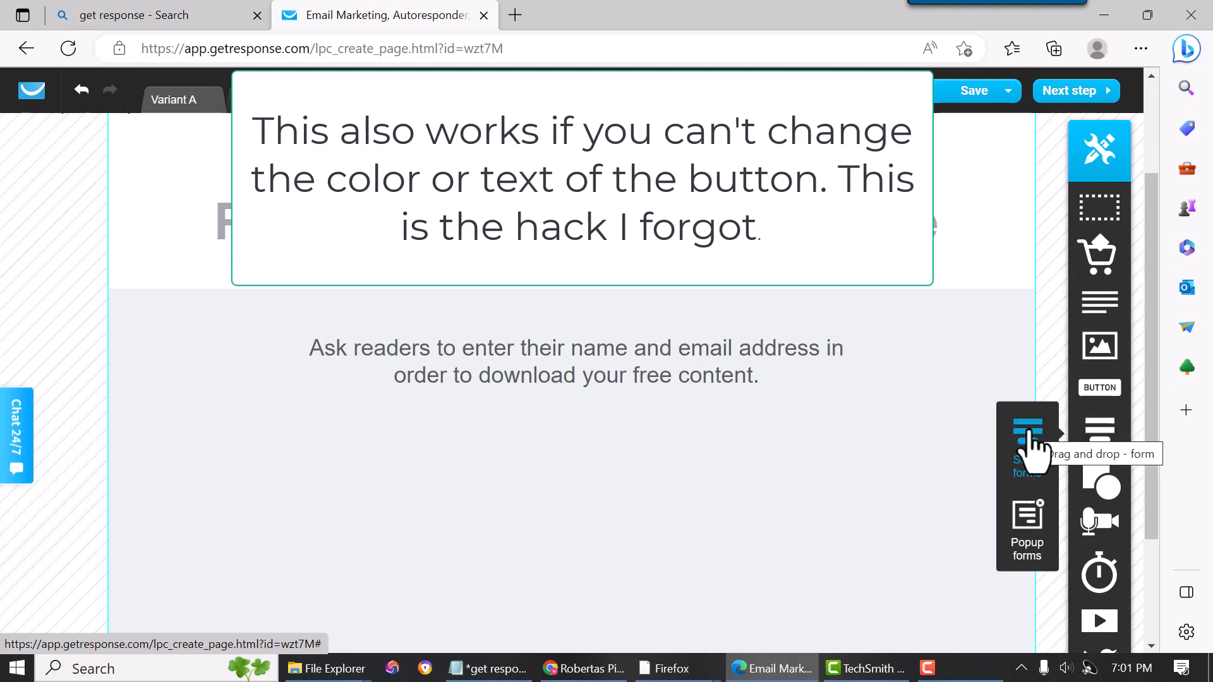
{"action": "left_click_drag", "start_coordinate": [1031, 442], "coordinate": [601, 536]}
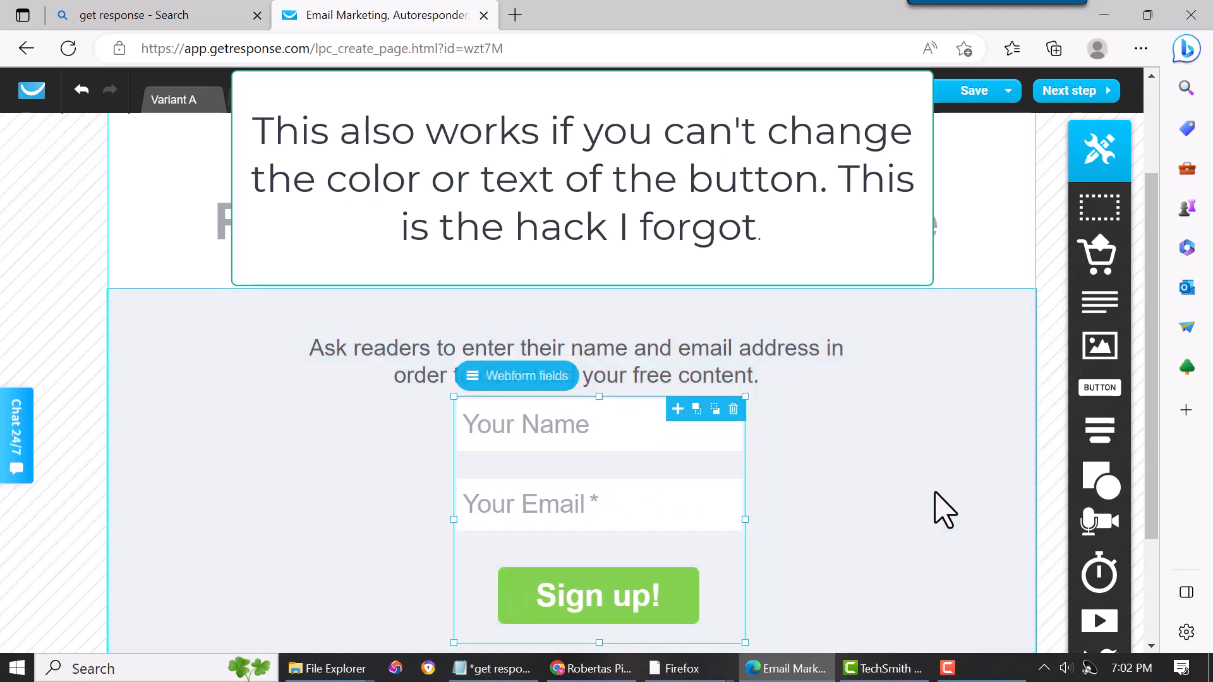
- Narrow the new form's Your Name and Your Email fields and move the Sign up! button up under them
{"action": "scroll", "coordinate": [943, 507], "scroll_direction": "down", "scroll_amount": 2}
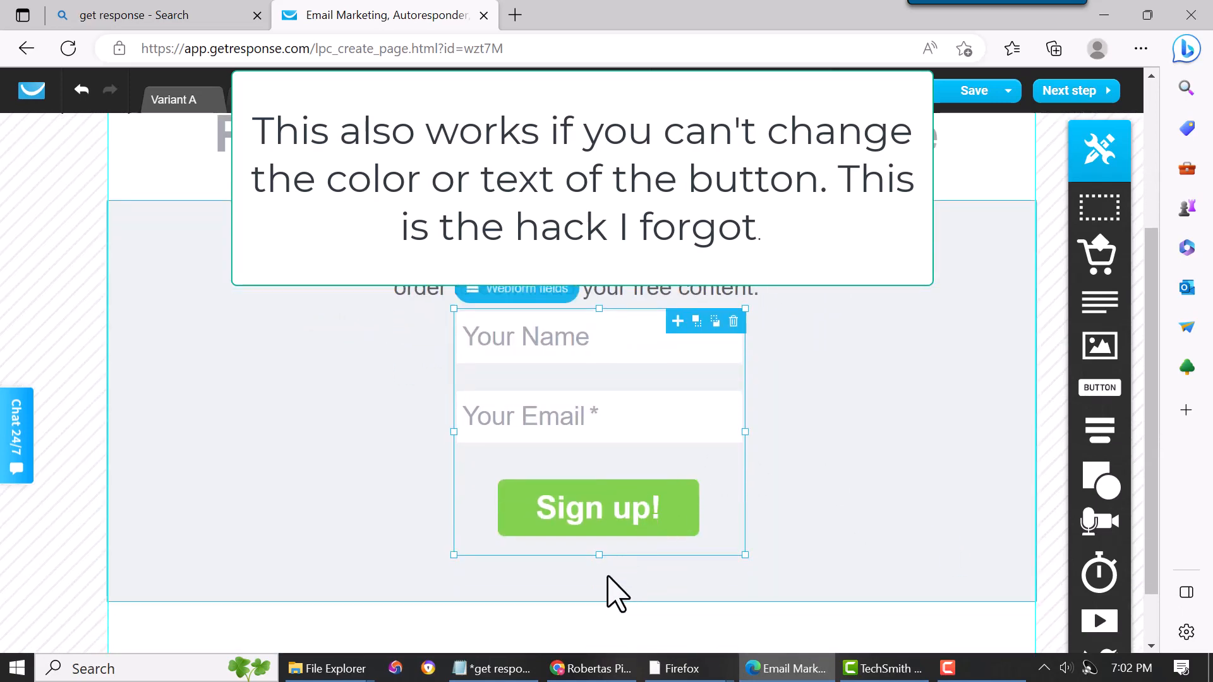
{"action": "left_click_drag", "start_coordinate": [601, 554], "coordinate": [601, 543]}
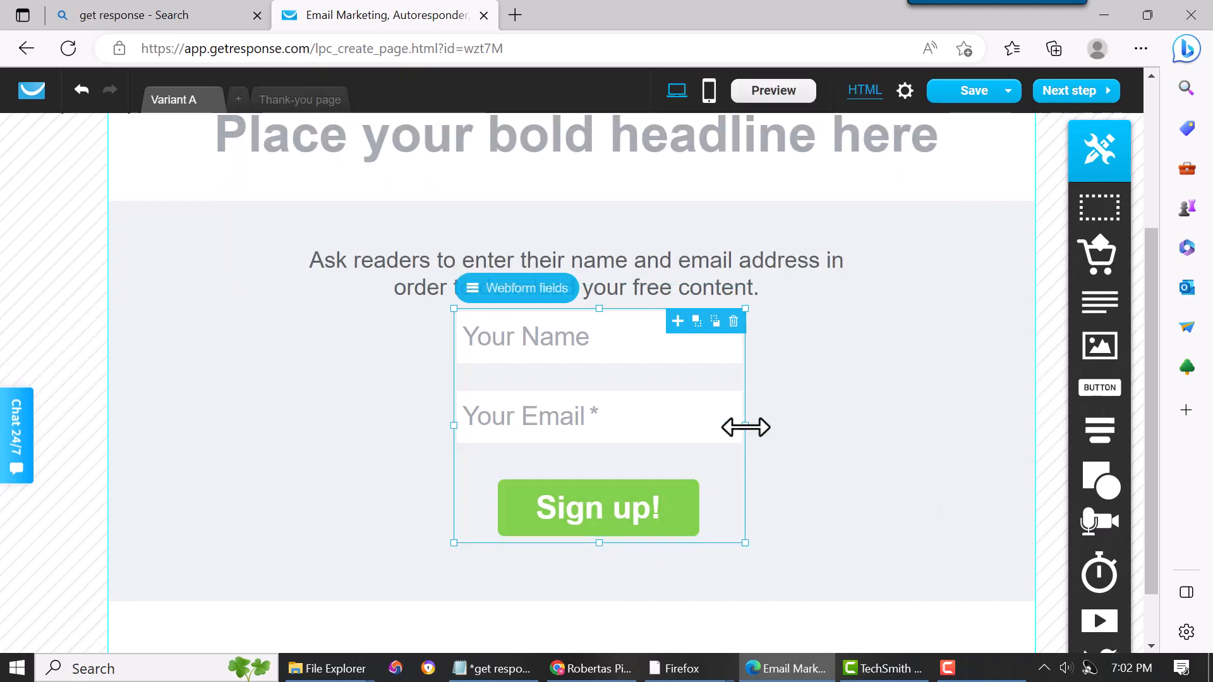
{"action": "left_click", "coordinate": [601, 322]}
{"action": "left_click_drag", "start_coordinate": [601, 311], "coordinate": [601, 318]}
{"action": "left_click_drag", "start_coordinate": [744, 341], "coordinate": [695, 341]}
{"action": "left_click", "coordinate": [635, 416]}
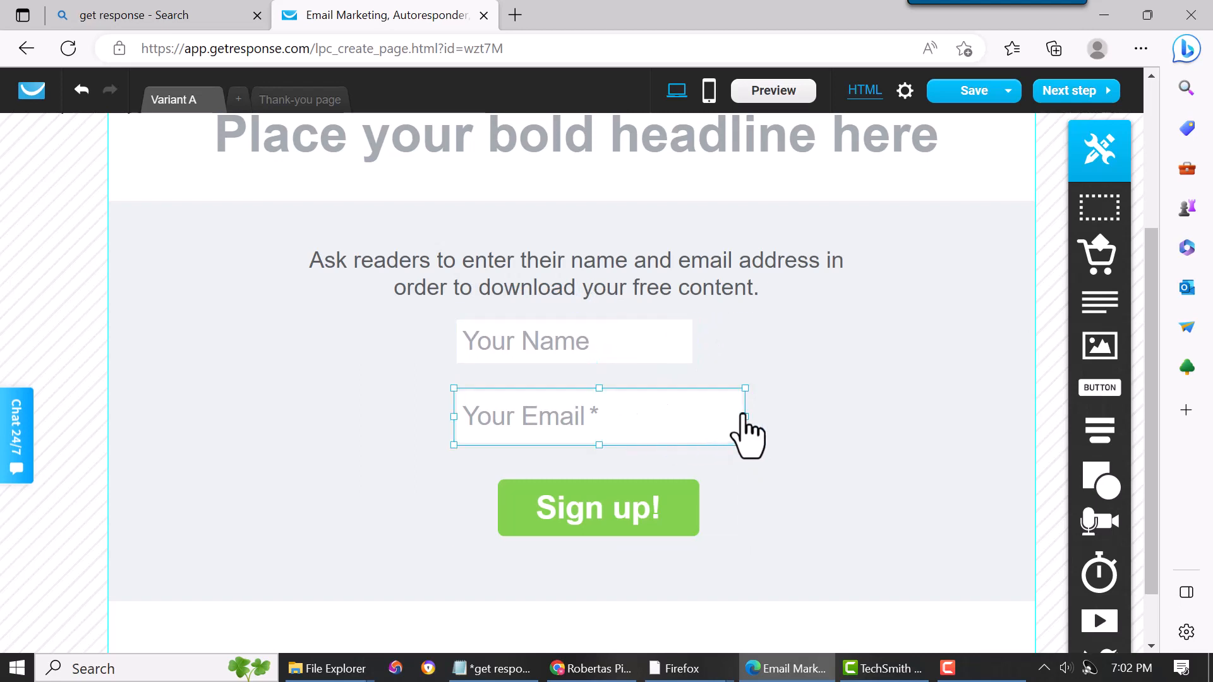
{"action": "left_click_drag", "start_coordinate": [744, 417], "coordinate": [690, 417]}
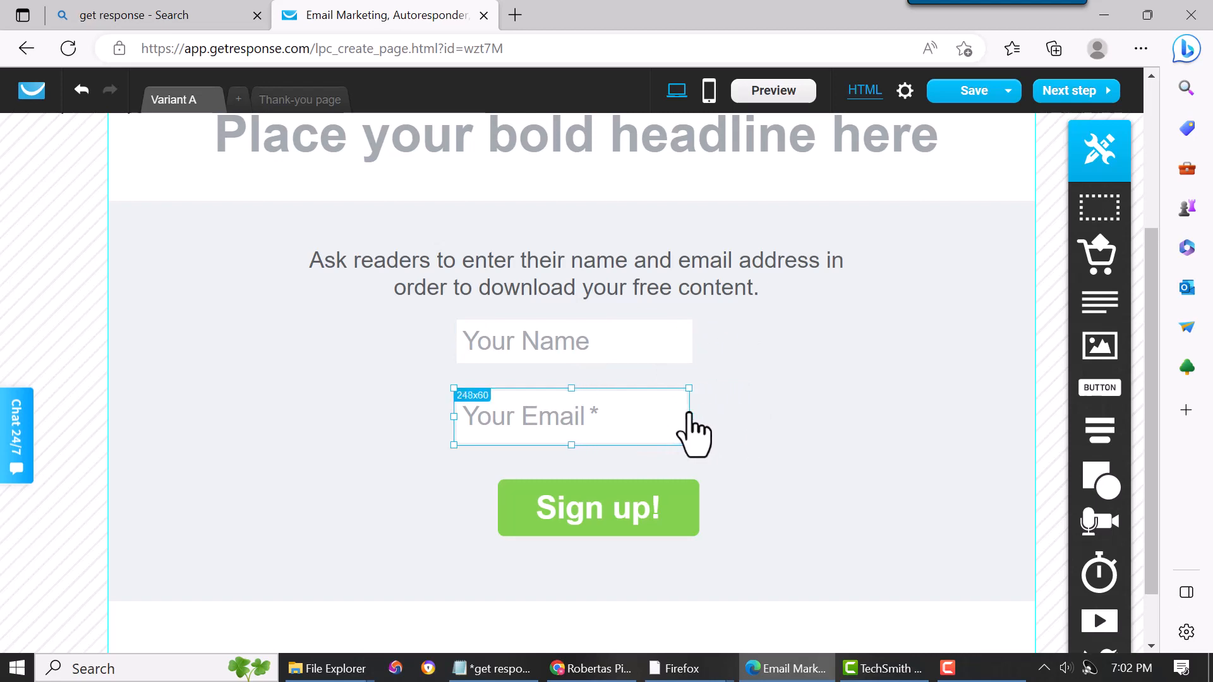
{"action": "left_click_drag", "start_coordinate": [591, 509], "coordinate": [559, 475]}
{"action": "left_click", "coordinate": [956, 461]}
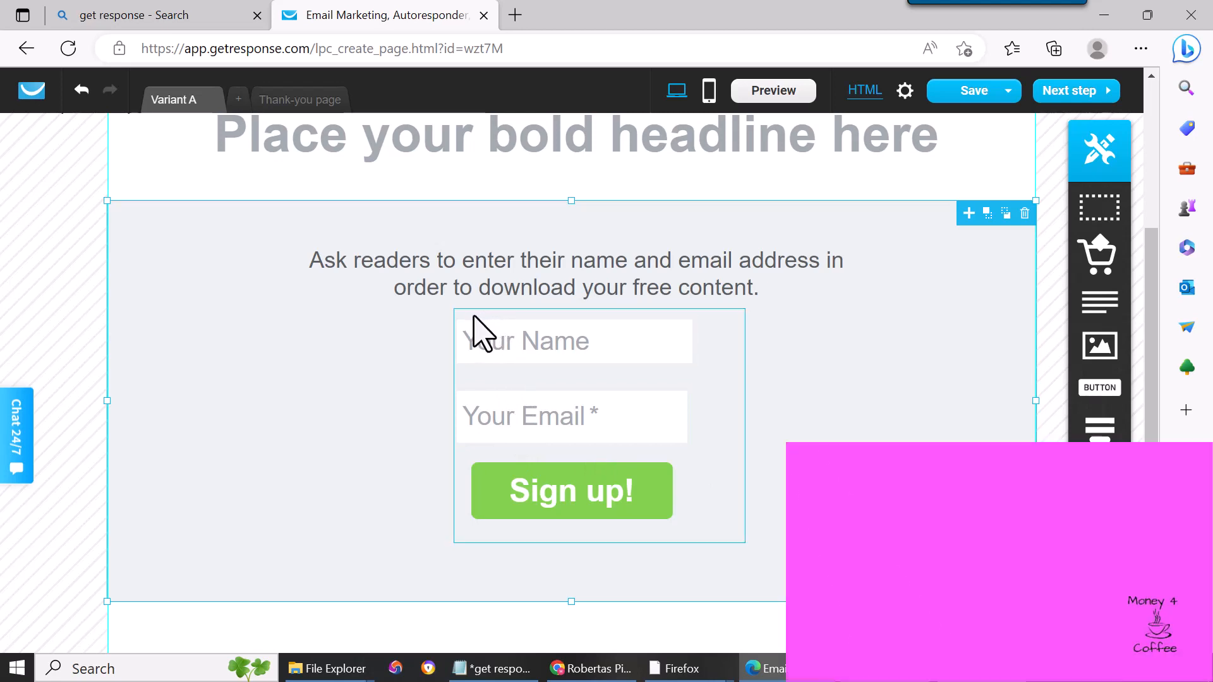
- Remove the Your Name field from the form's webform fields
{"action": "left_click", "coordinate": [480, 333]}
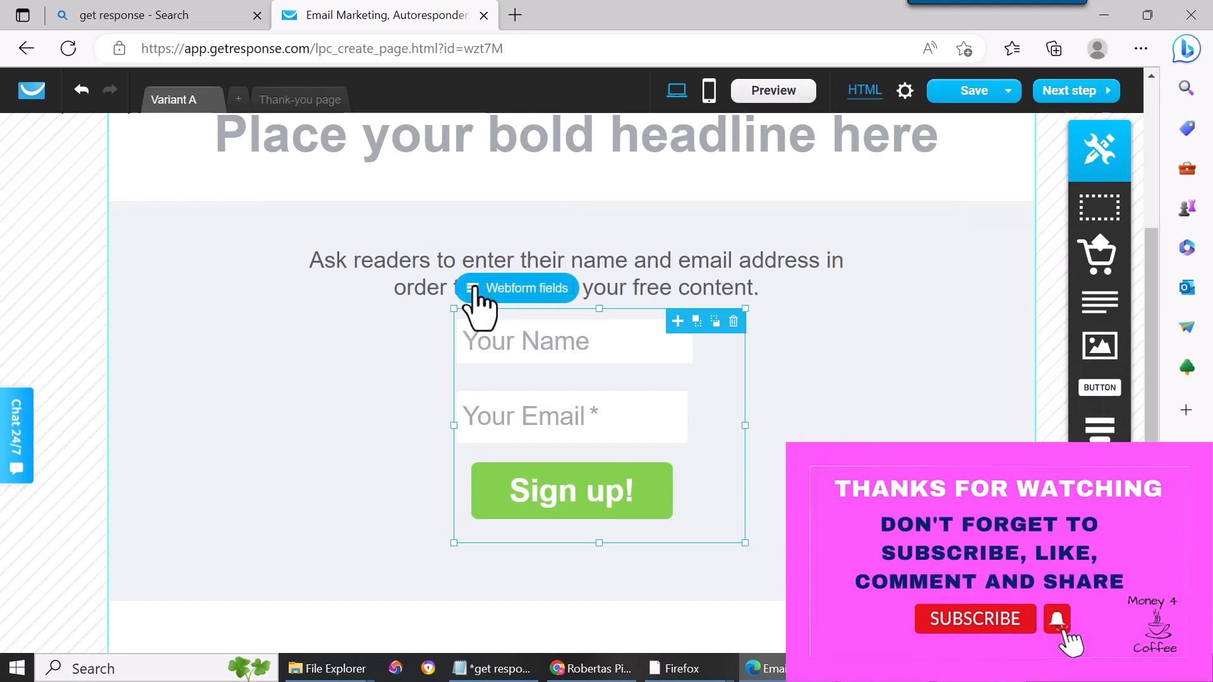
{"action": "left_click", "coordinate": [478, 297]}
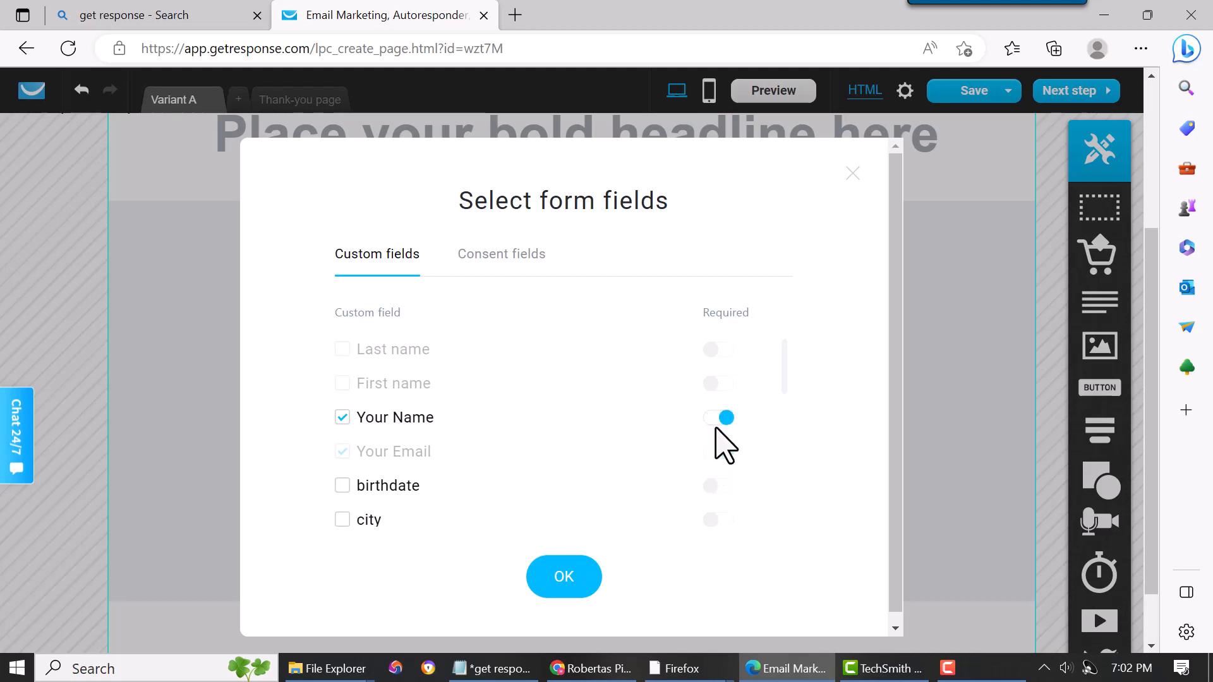
{"action": "left_click", "coordinate": [342, 418]}
{"action": "left_click", "coordinate": [562, 584]}
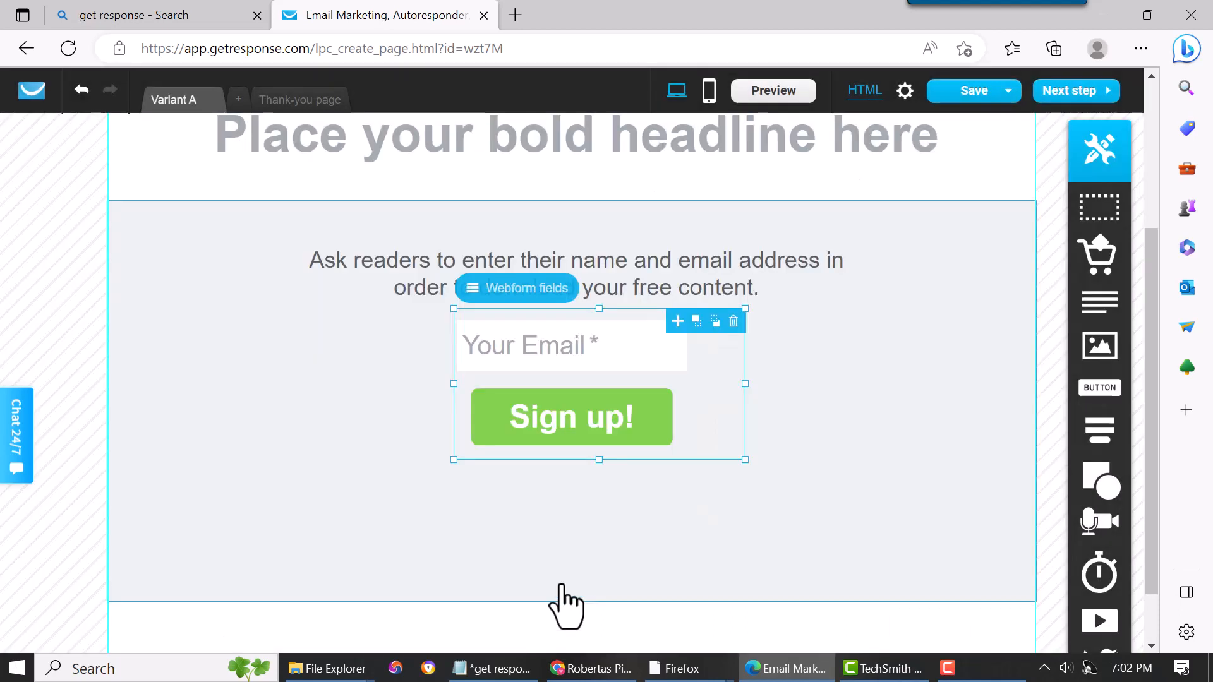
{"action": "left_click", "coordinate": [862, 470]}
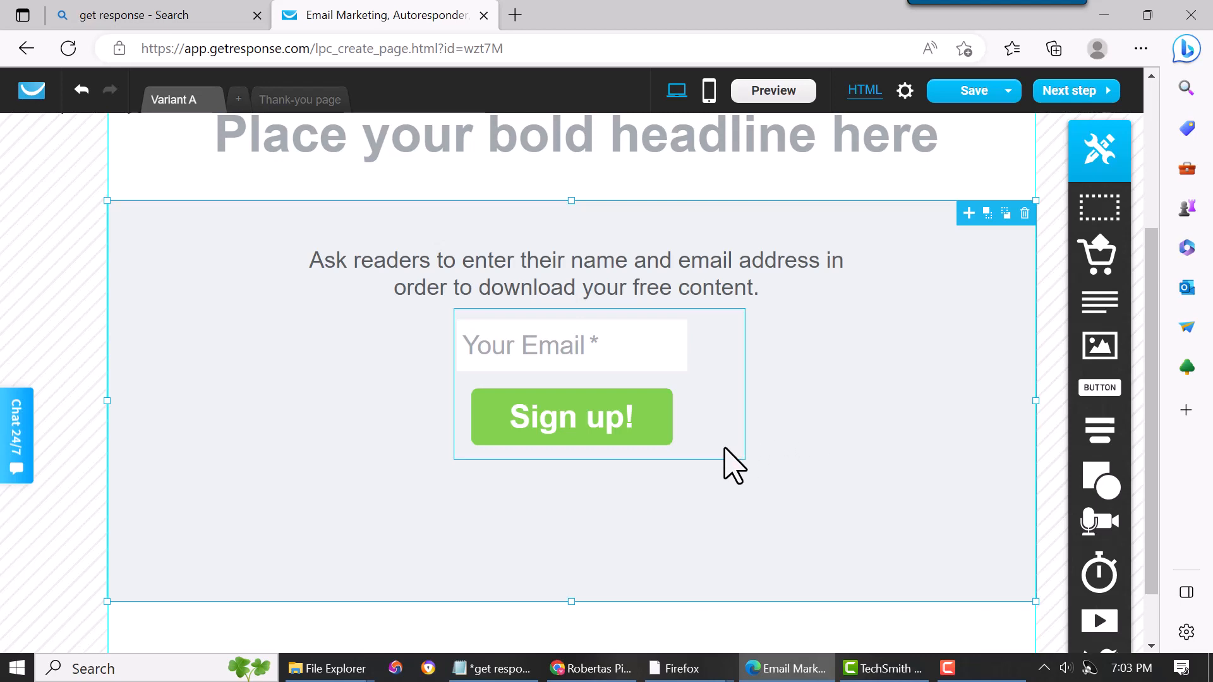
- Add the Your Name field back to the form's webform fields
{"action": "left_click", "coordinate": [484, 330]}
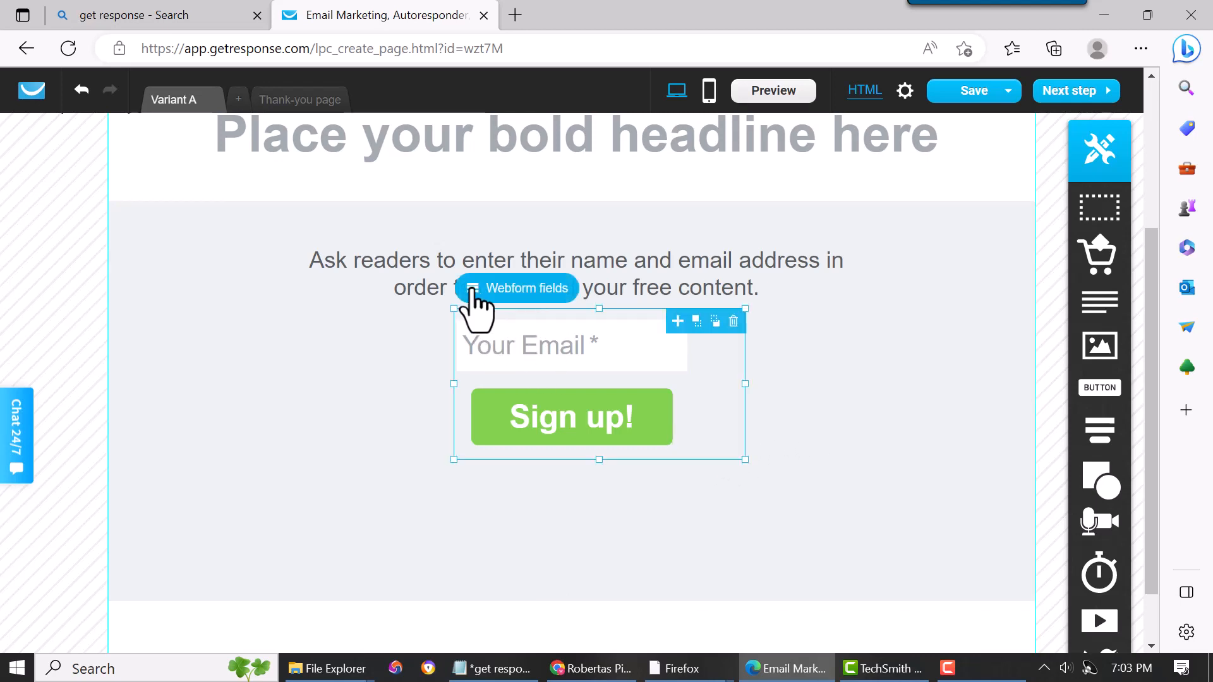
{"action": "left_click", "coordinate": [473, 291]}
{"action": "left_click", "coordinate": [343, 418]}
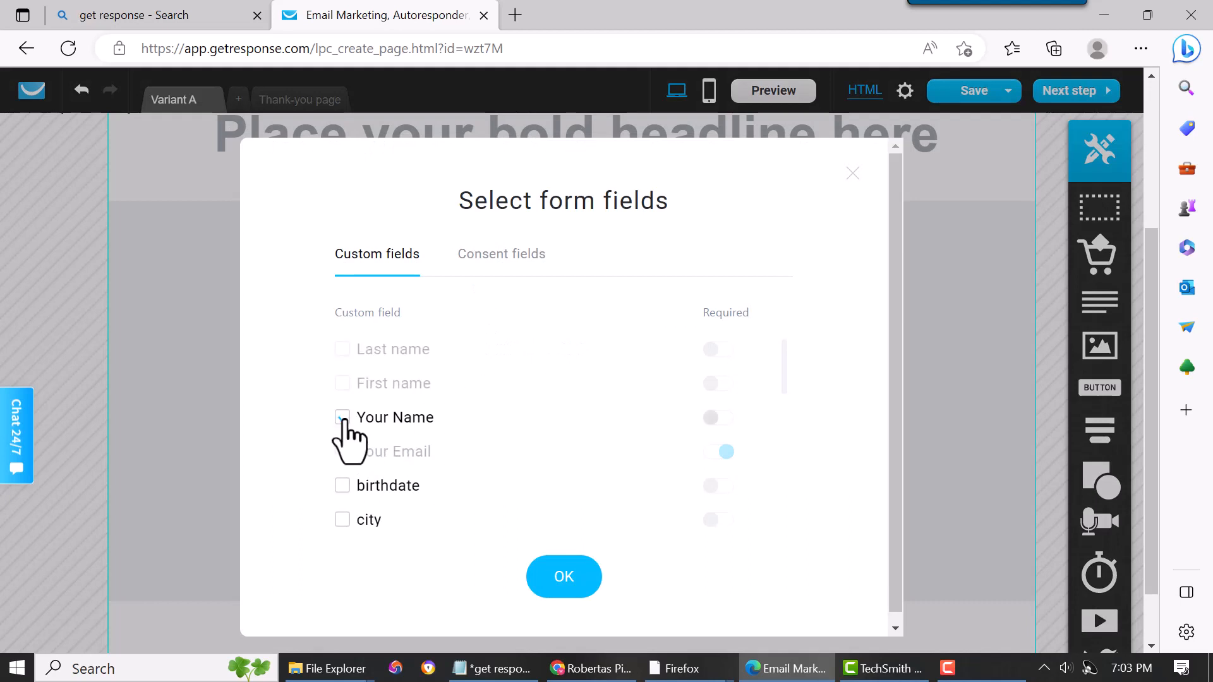
{"action": "left_click", "coordinate": [578, 587]}
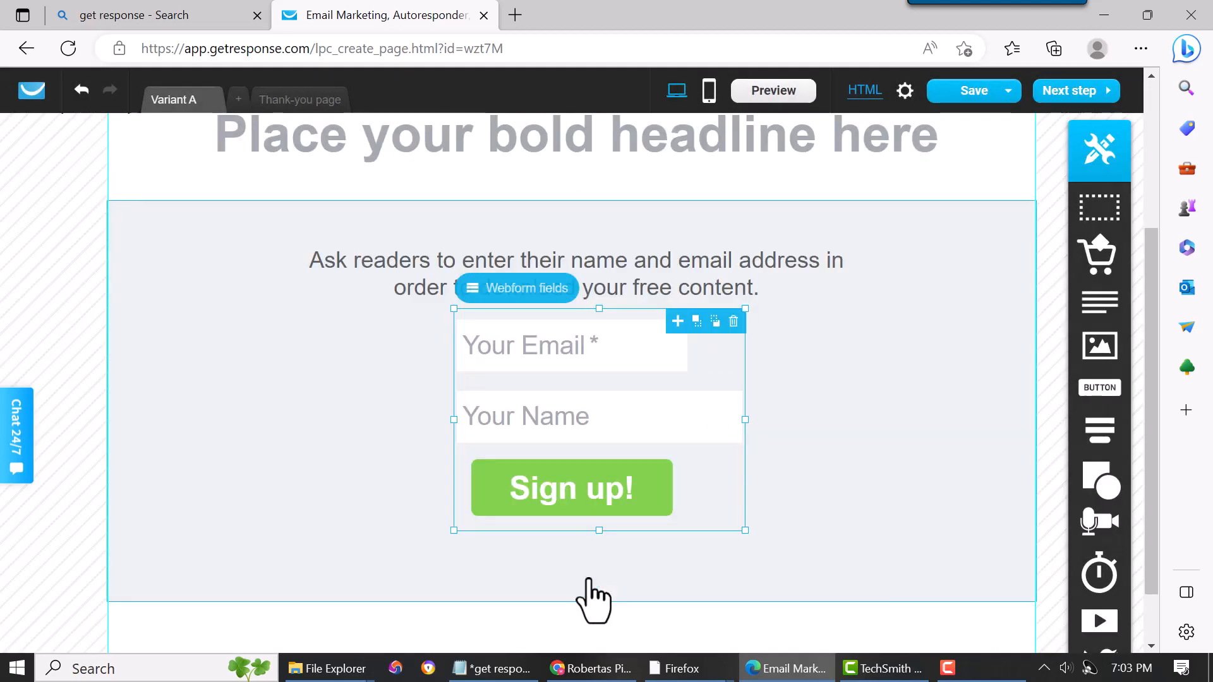
{"action": "left_click", "coordinate": [881, 445]}
- Widen the Your Email field to the full width of the form
{"action": "left_click", "coordinate": [639, 376]}
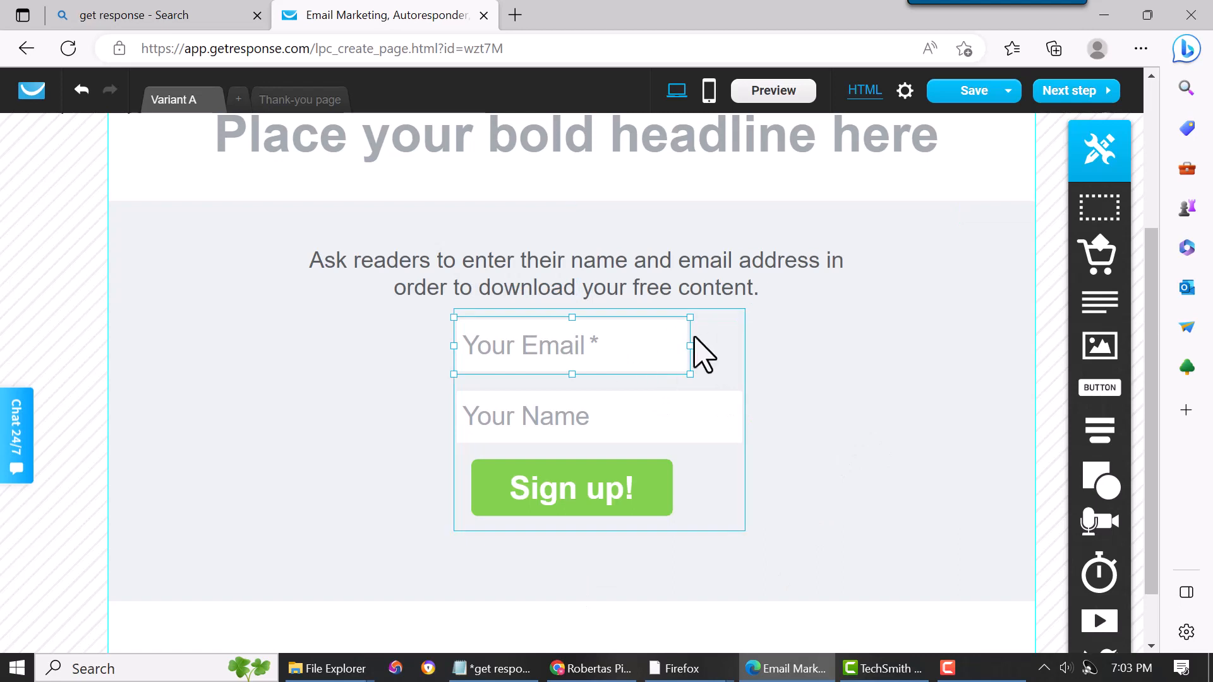
{"action": "left_click", "coordinate": [683, 348]}
{"action": "left_click_drag", "start_coordinate": [691, 345], "coordinate": [783, 373]}
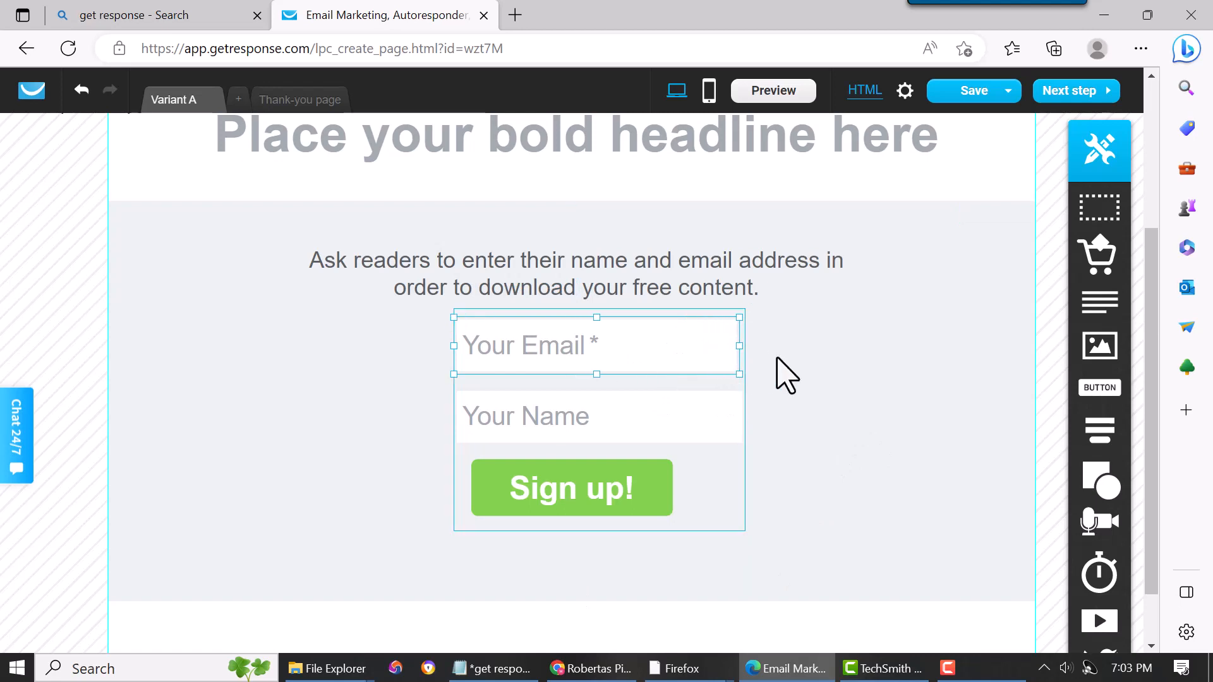
{"action": "left_click", "coordinate": [784, 373]}
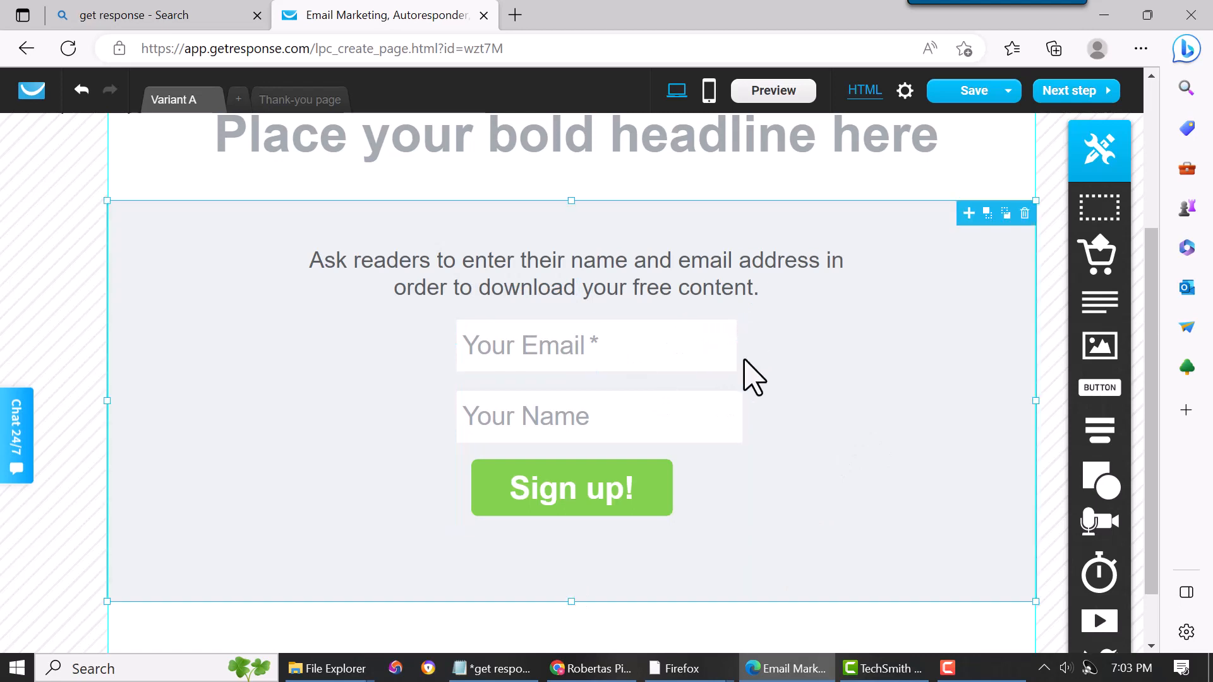
- Move the Your Name field above the Your Email field
{"action": "left_click", "coordinate": [644, 426]}
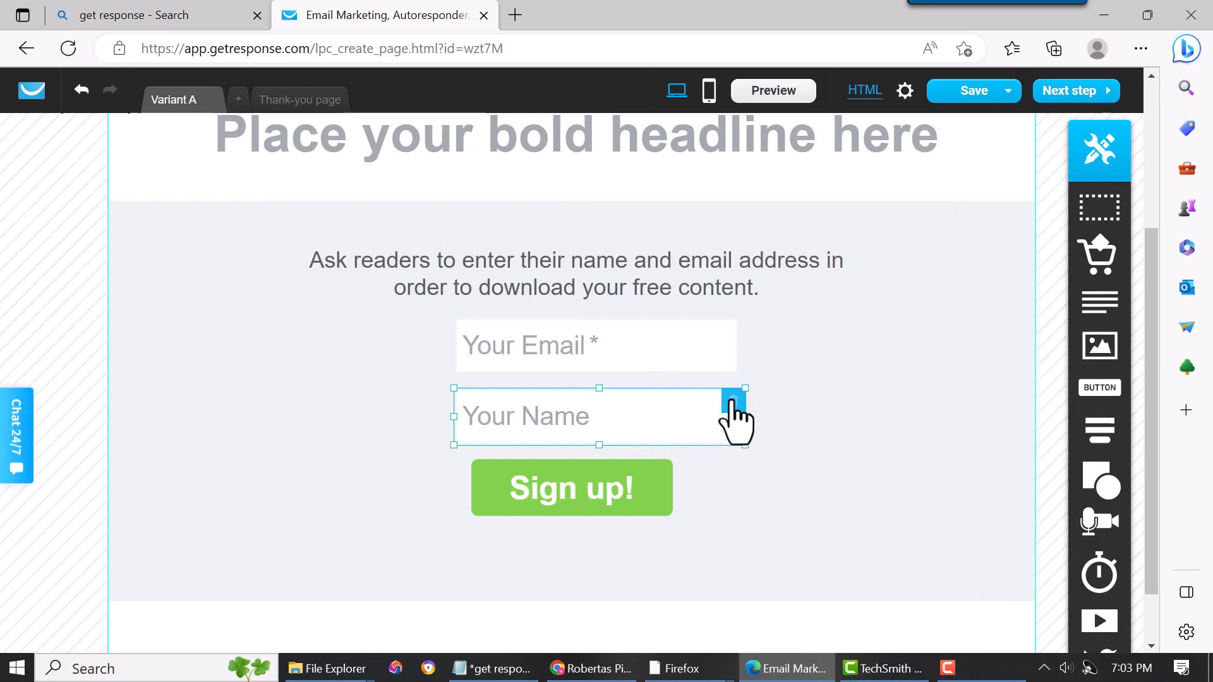
{"action": "left_click_drag", "start_coordinate": [639, 416], "coordinate": [635, 377]}
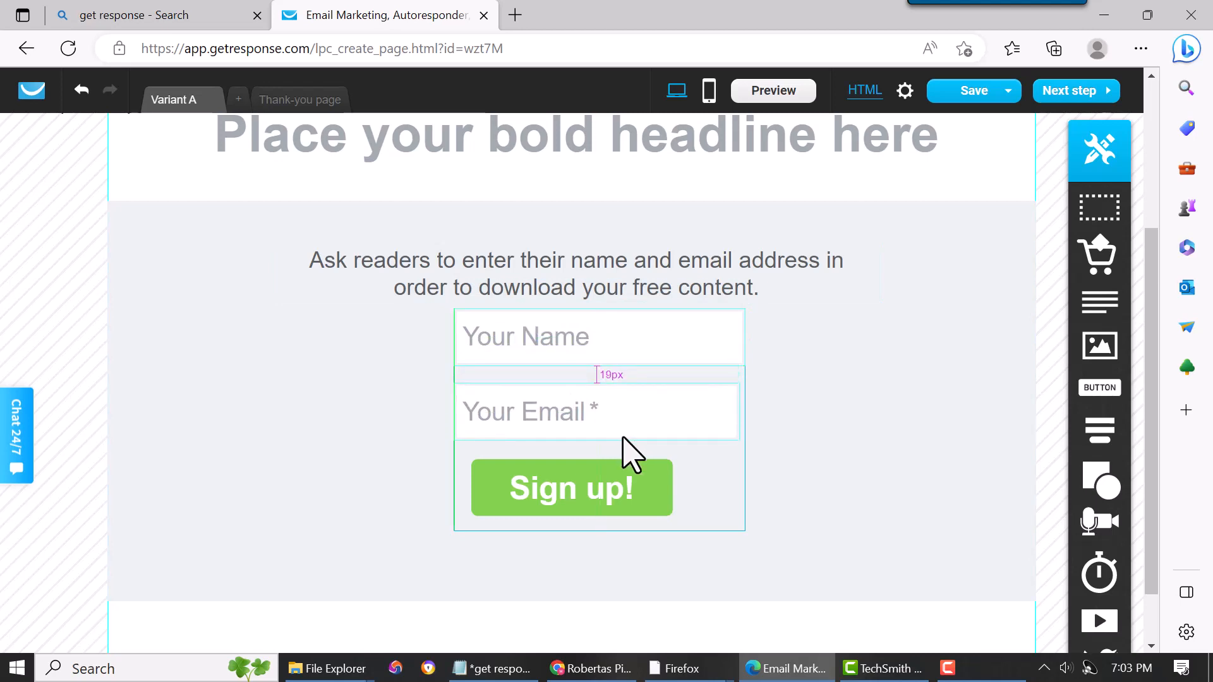
{"action": "left_click", "coordinate": [624, 438]}
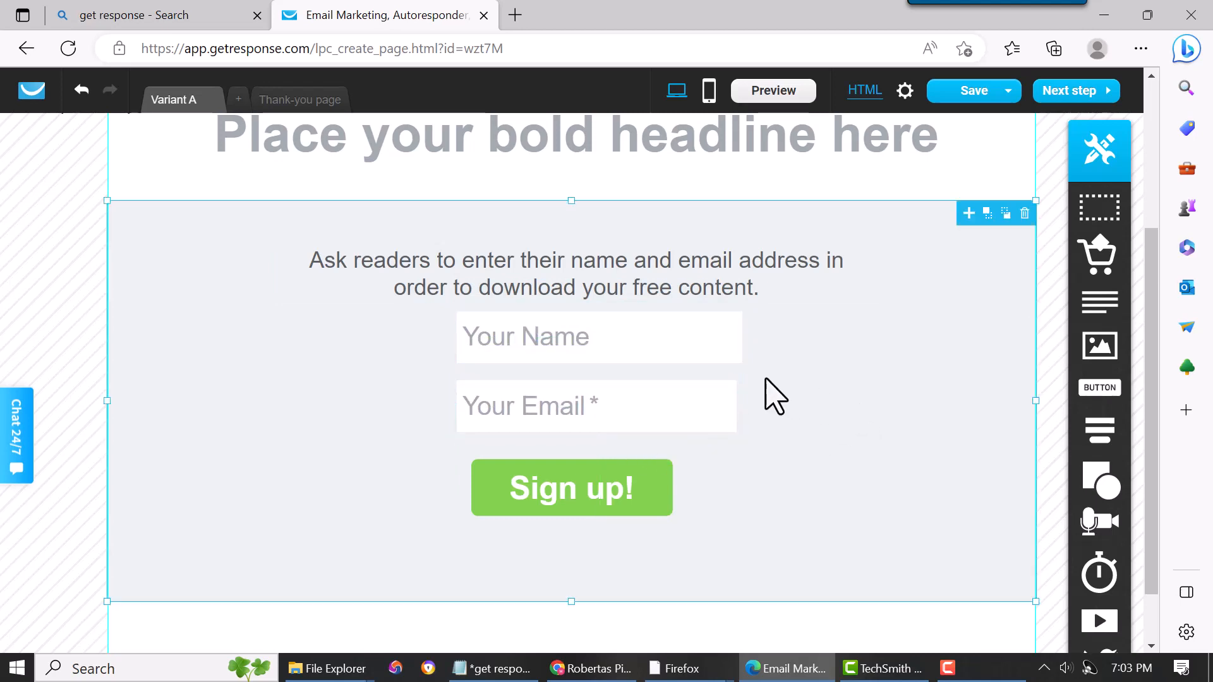
{"action": "left_click", "coordinate": [622, 345]}
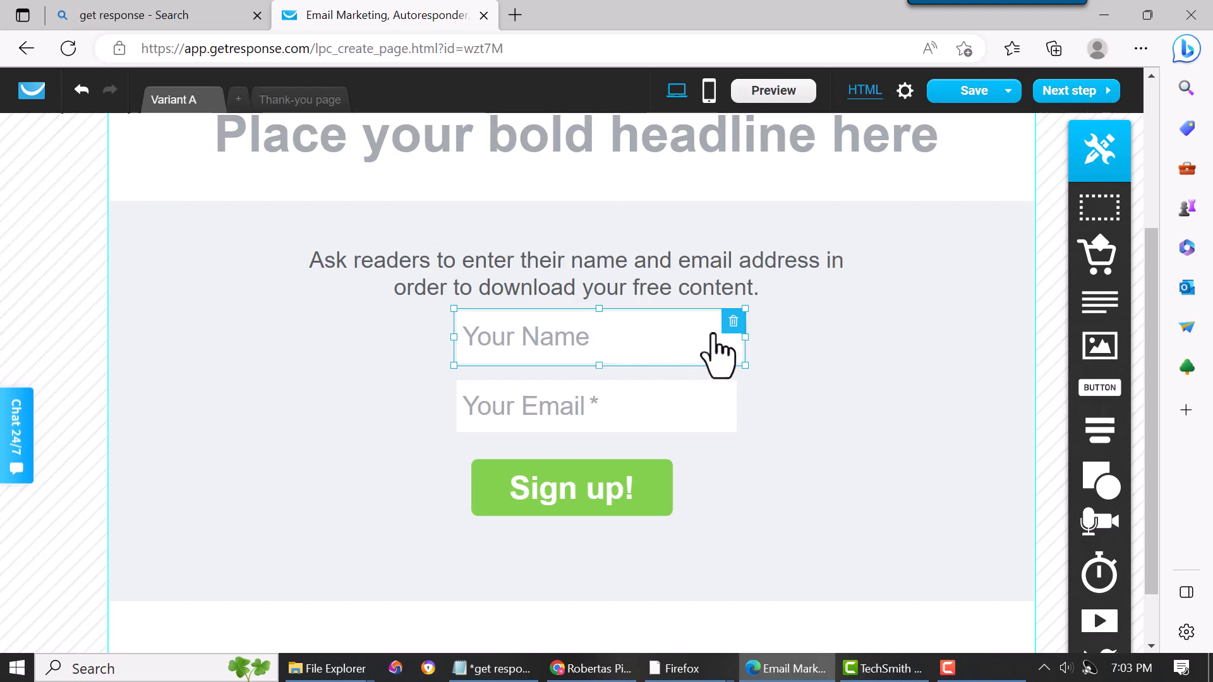
- Delete the Your Name field from the form and move the sign-up button up below the Your Email field
{"action": "left_click", "coordinate": [733, 323]}
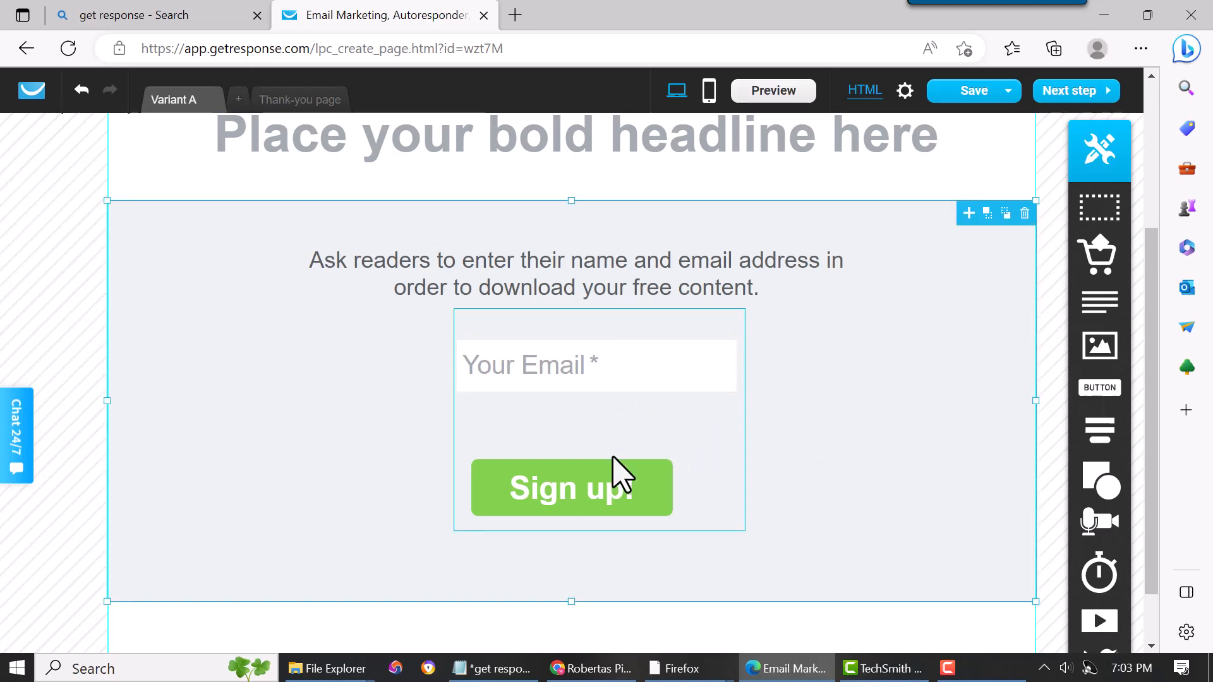
{"action": "left_click_drag", "start_coordinate": [574, 501], "coordinate": [603, 454]}
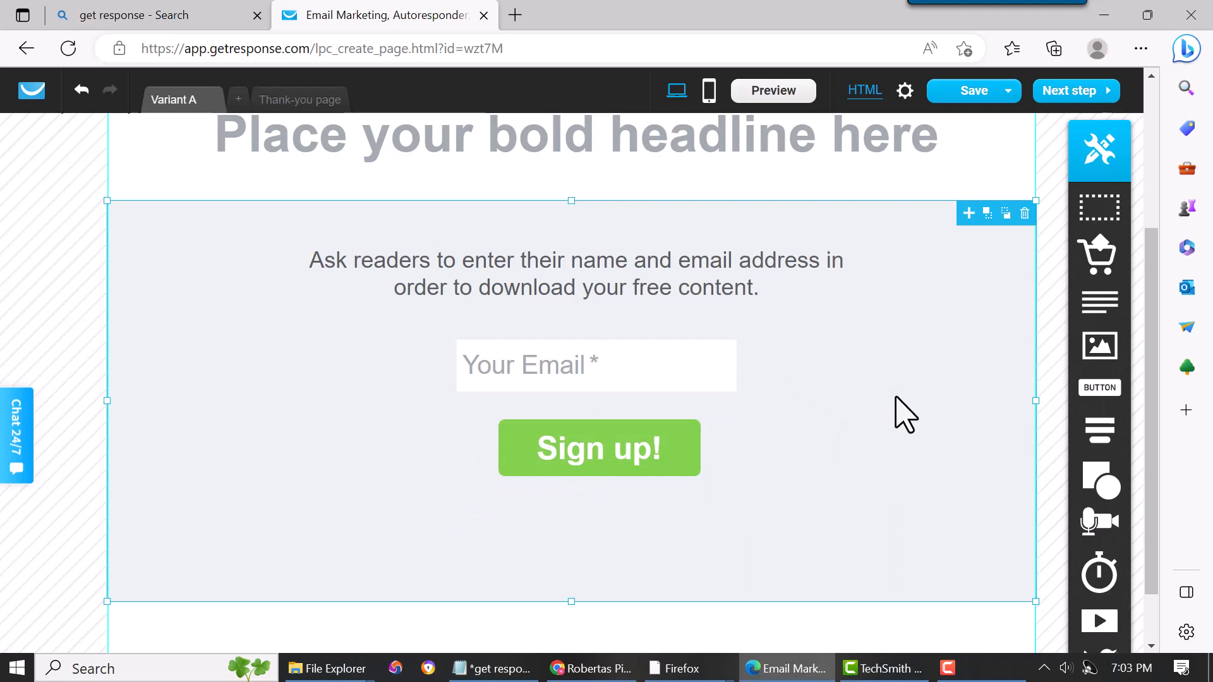
- Change the sign-up button colour to #BF3072
{"action": "left_click", "coordinate": [689, 464]}
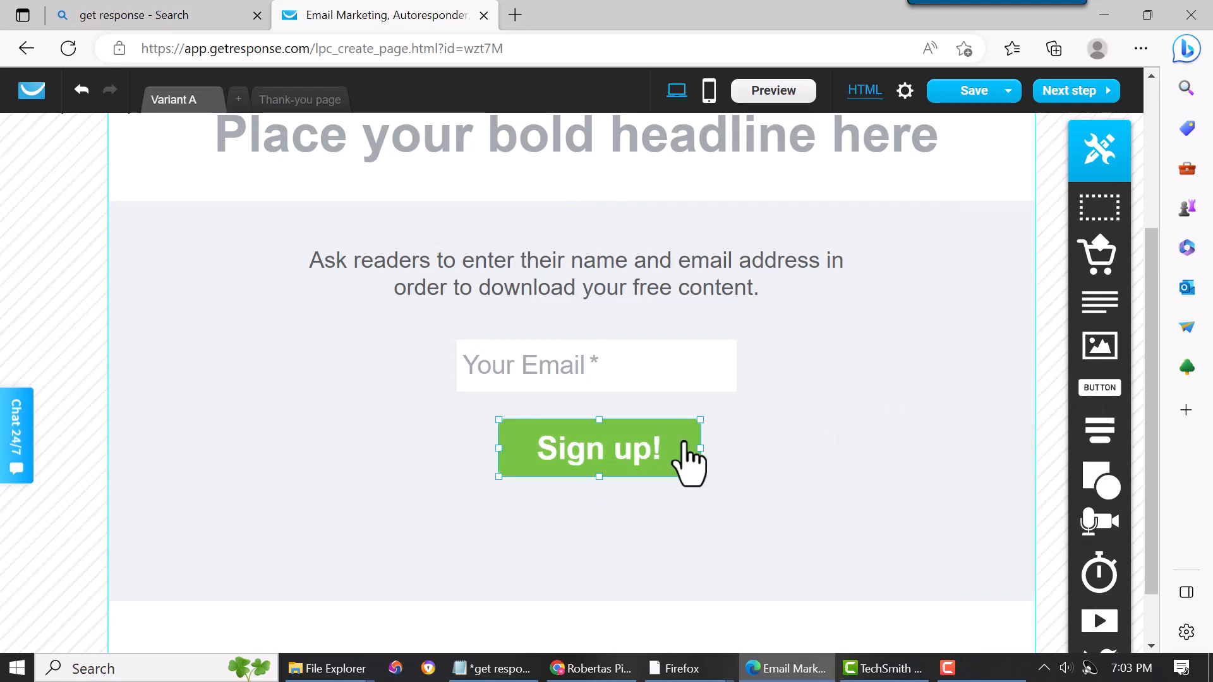
{"action": "left_click", "coordinate": [830, 386]}
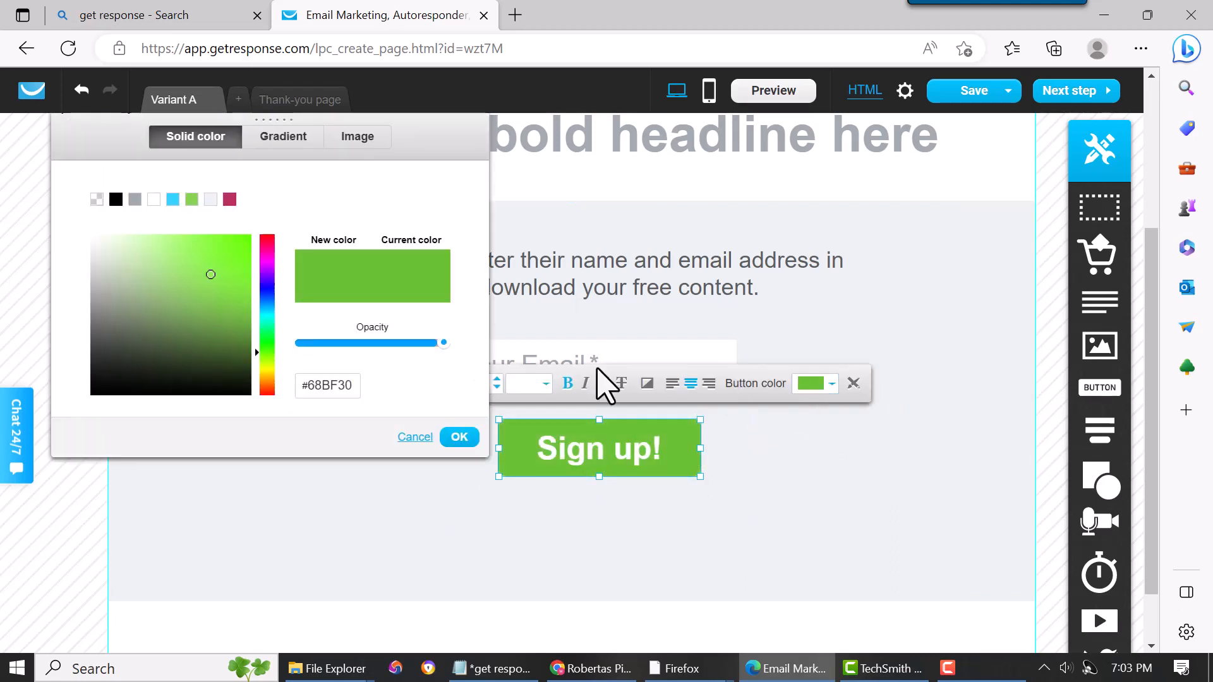
{"action": "left_click", "coordinate": [267, 246]}
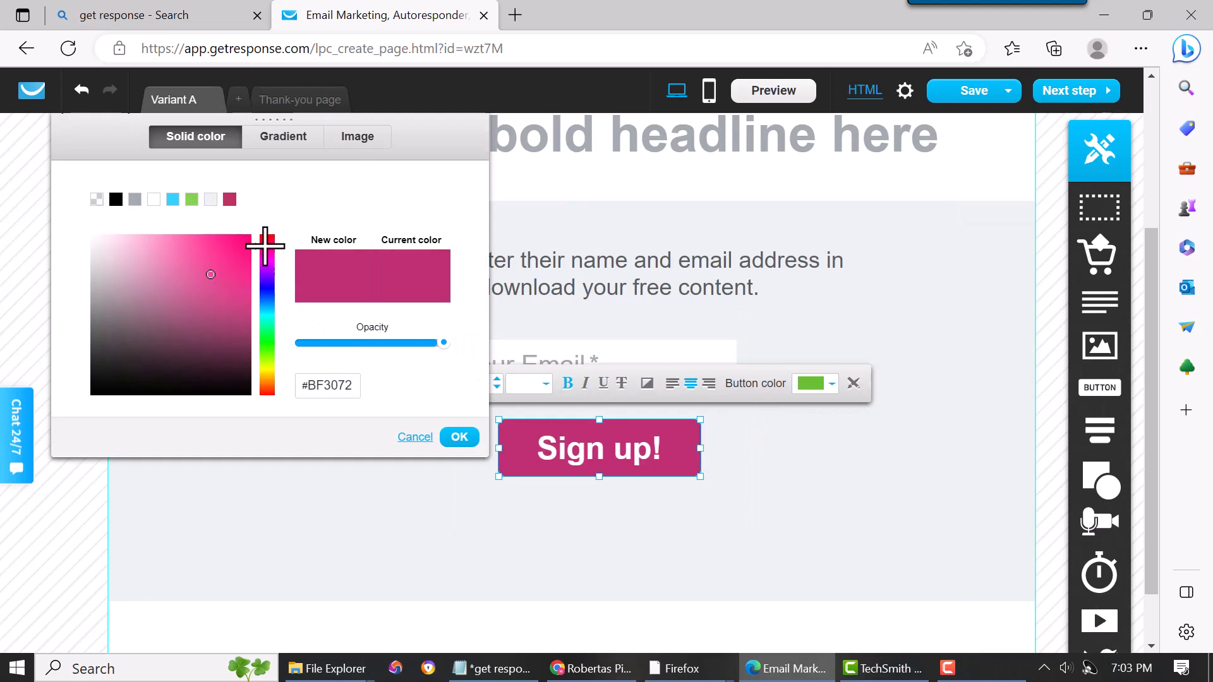
{"action": "left_click", "coordinate": [456, 437]}
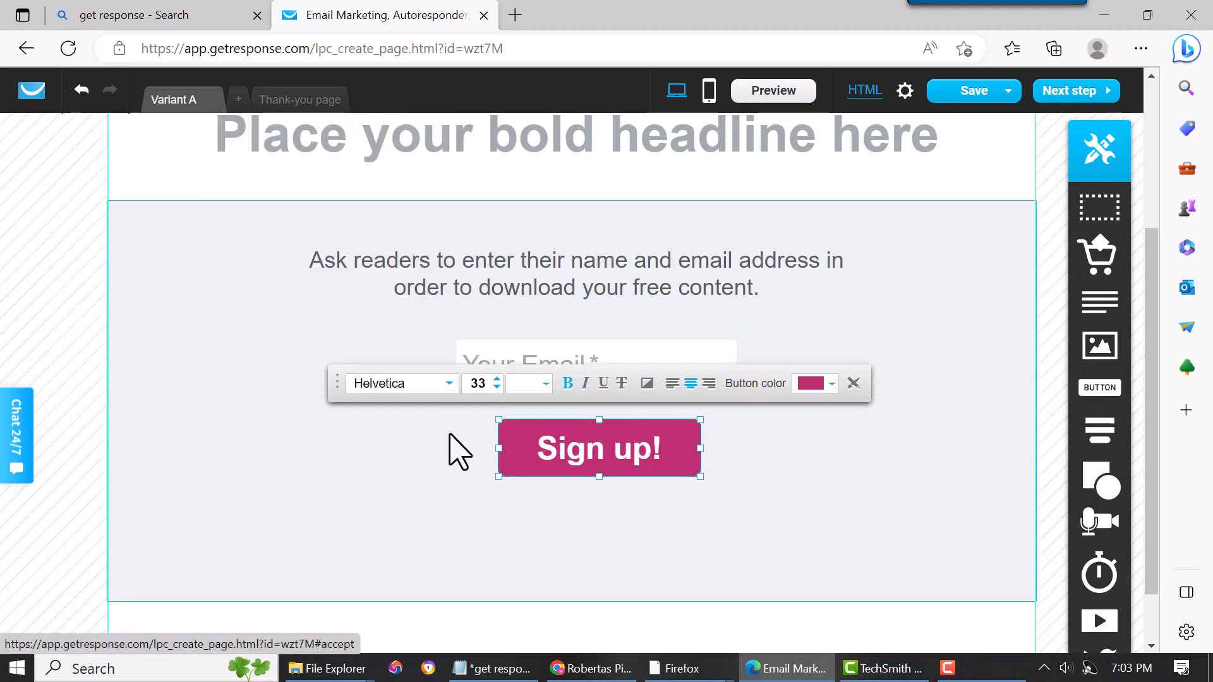
- Replace the button label with "Download Now!"
{"action": "left_click", "coordinate": [643, 454]}
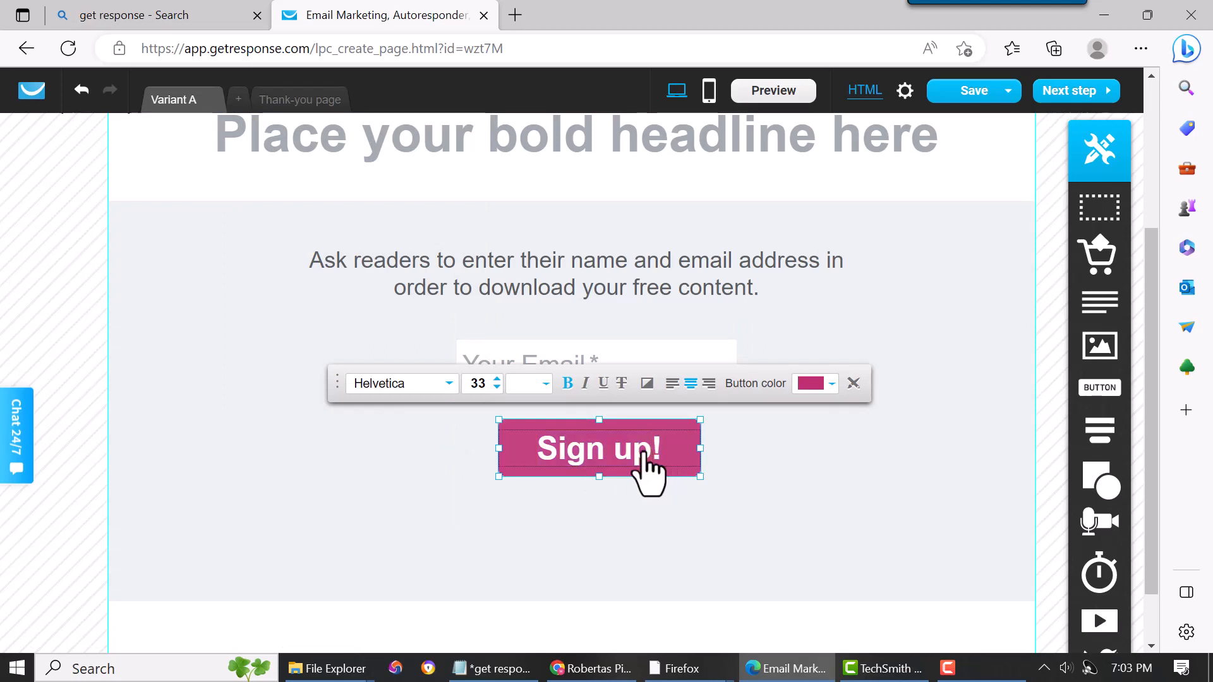
{"action": "key", "text": "BackSpace"}
{"action": "key", "text": "BackSpace"}
{"action": "key", "text": "BackSpace"}
{"action": "key", "text": "BackSpace"}
{"action": "key", "text": "BackSpace"}
{"action": "key", "text": "BackSpace"}
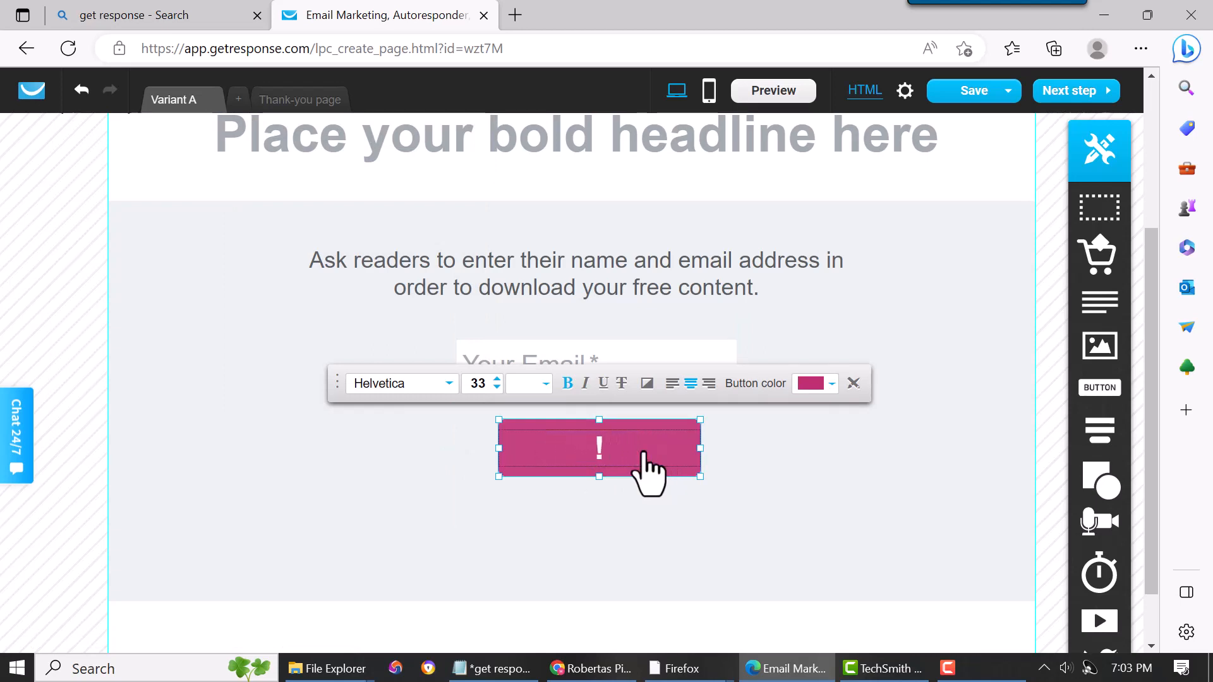
{"action": "type", "text": "D"}
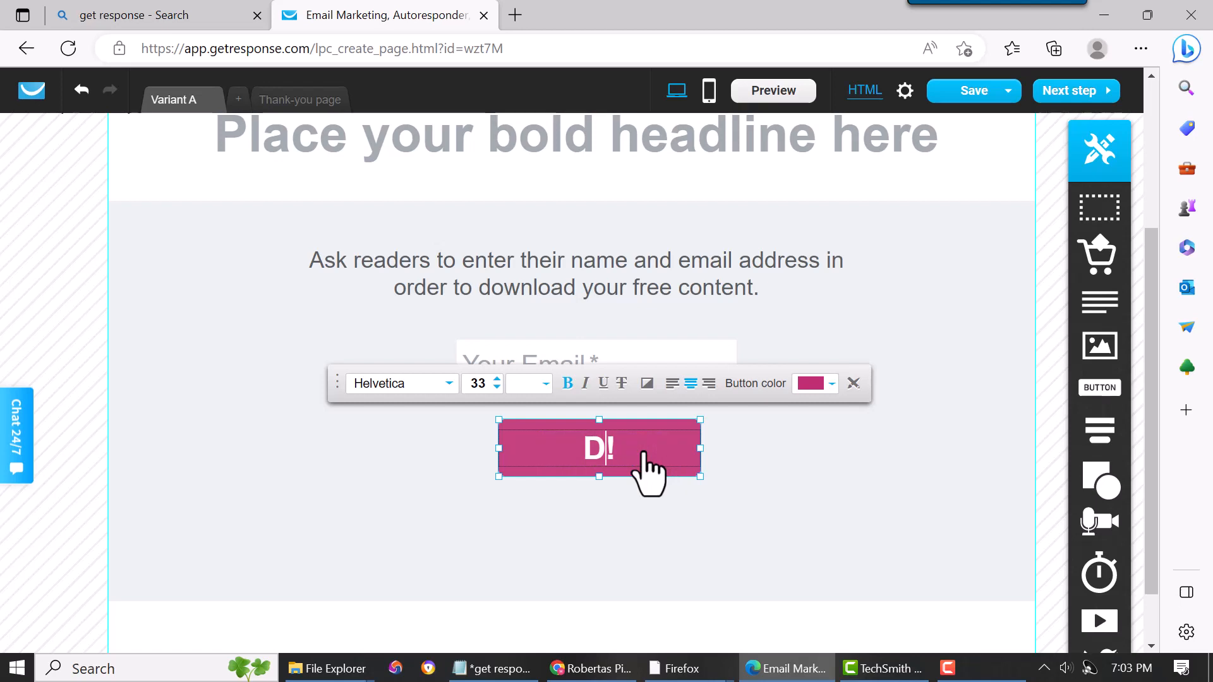
{"action": "type", "text": "ownloa"}
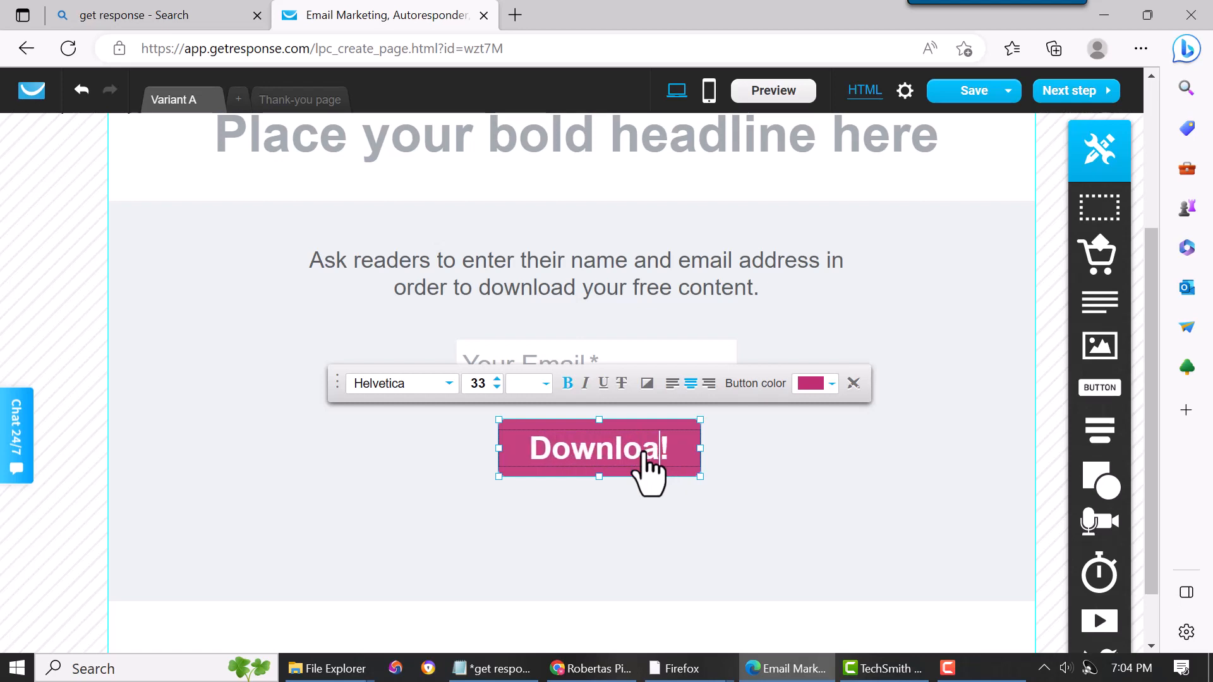
{"action": "type", "text": "d"}
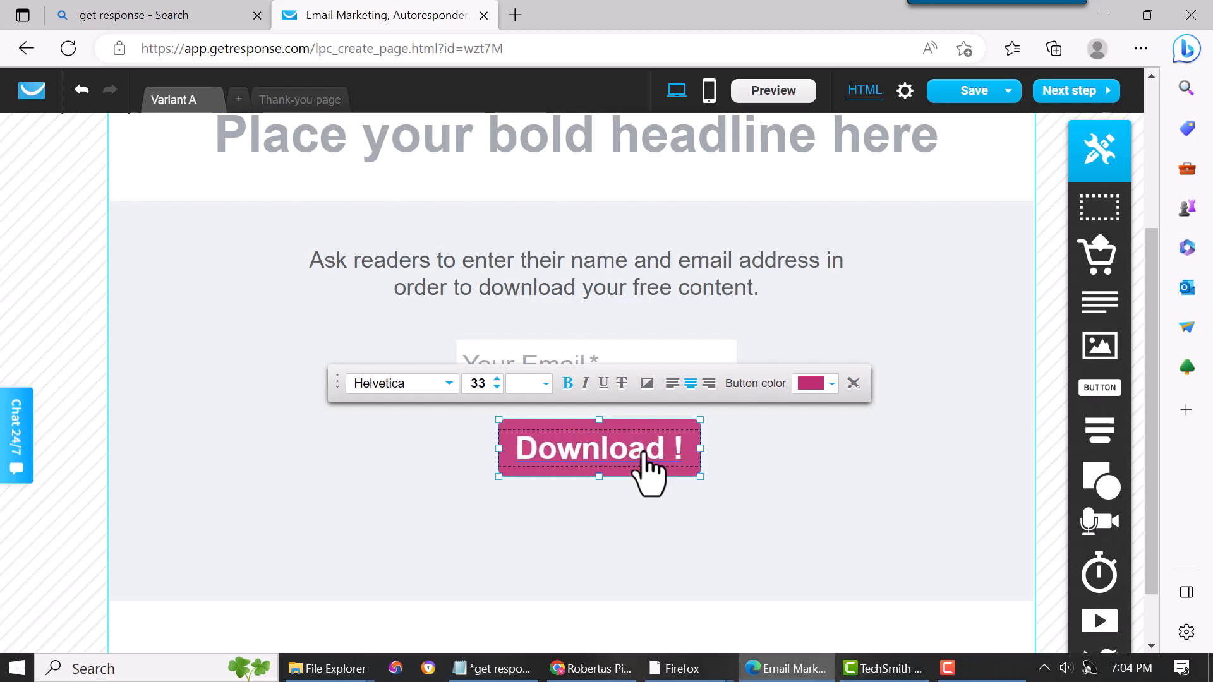
{"action": "type", "text": " Now"}
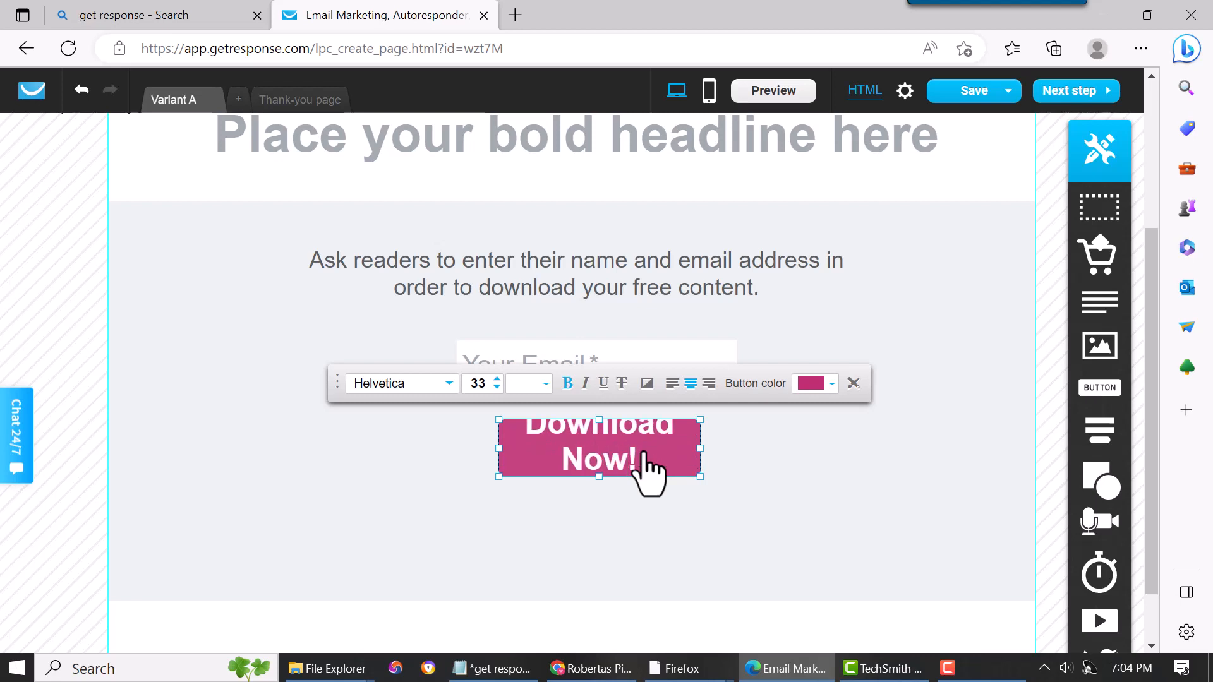
- Make the Download Now! button slightly taller by extending its top edge
{"action": "left_click", "coordinate": [787, 485]}
{"action": "left_click", "coordinate": [606, 420]}
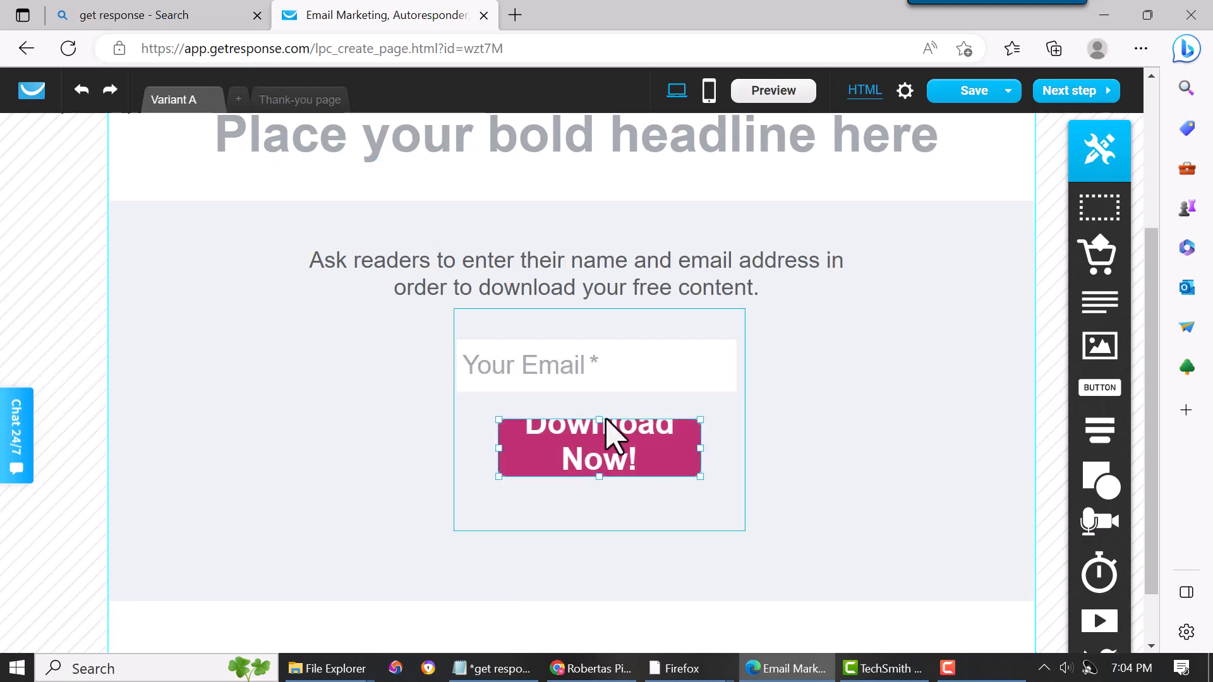
{"action": "left_click_drag", "start_coordinate": [598, 420], "coordinate": [595, 409]}
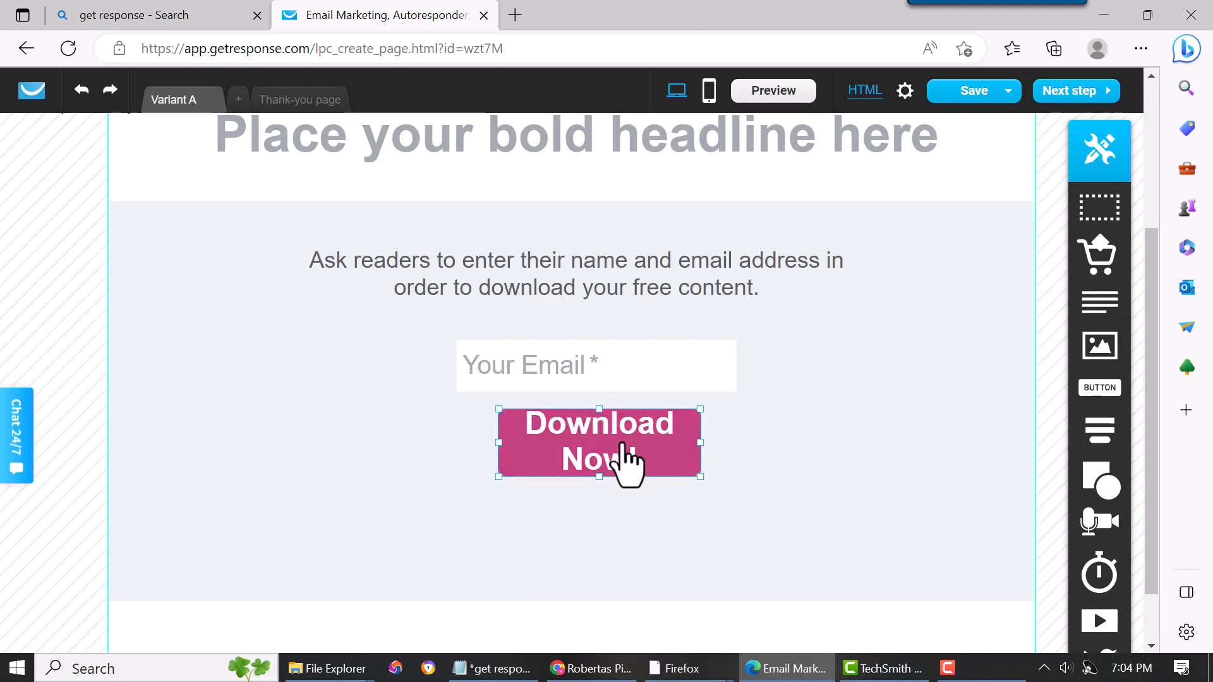
- Reduce the button label's font size to 26
{"action": "double_click", "coordinate": [622, 444]}
{"action": "left_click", "coordinate": [497, 376]}
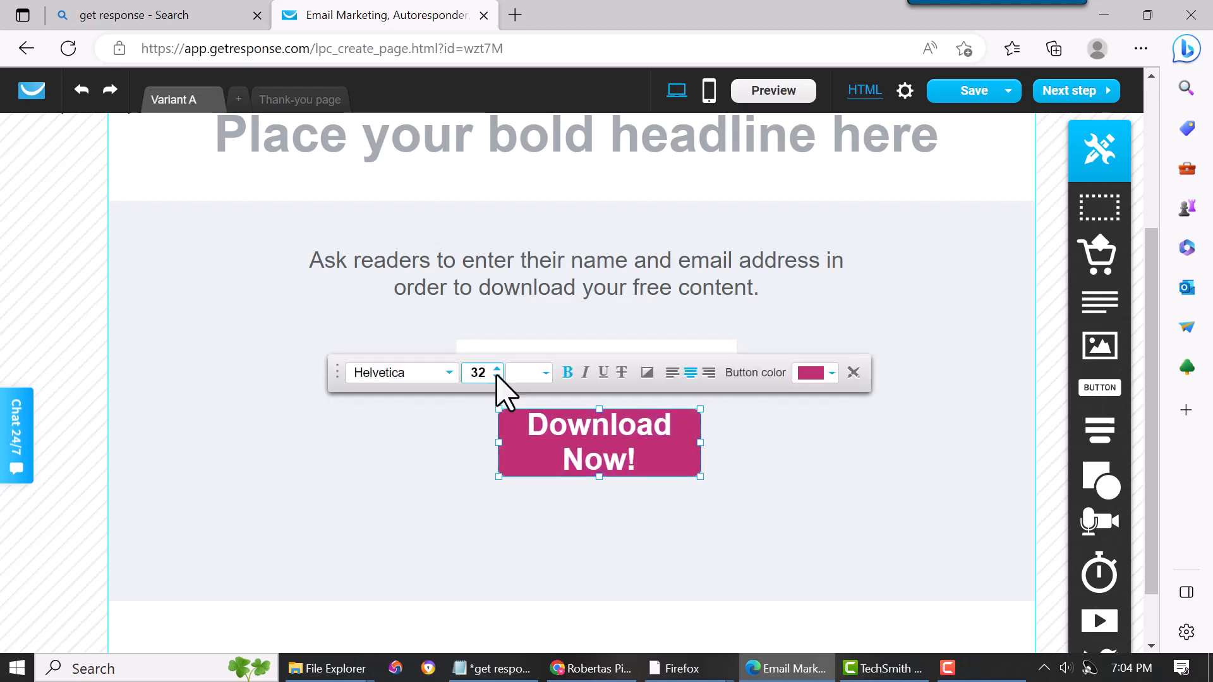
{"action": "left_click", "coordinate": [497, 376]}
{"action": "left_click", "coordinate": [497, 377]}
{"action": "left_click", "coordinate": [497, 377]}
{"action": "left_click", "coordinate": [497, 377]}
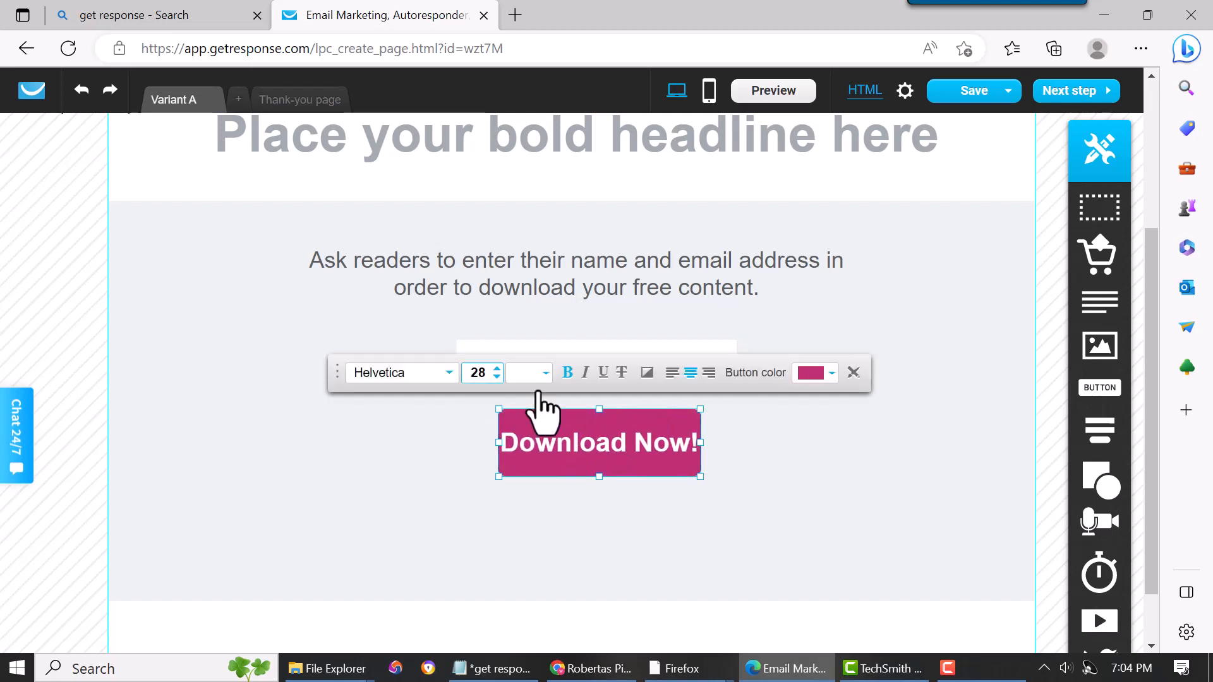
{"action": "left_click", "coordinate": [497, 376]}
{"action": "left_click", "coordinate": [497, 376]}
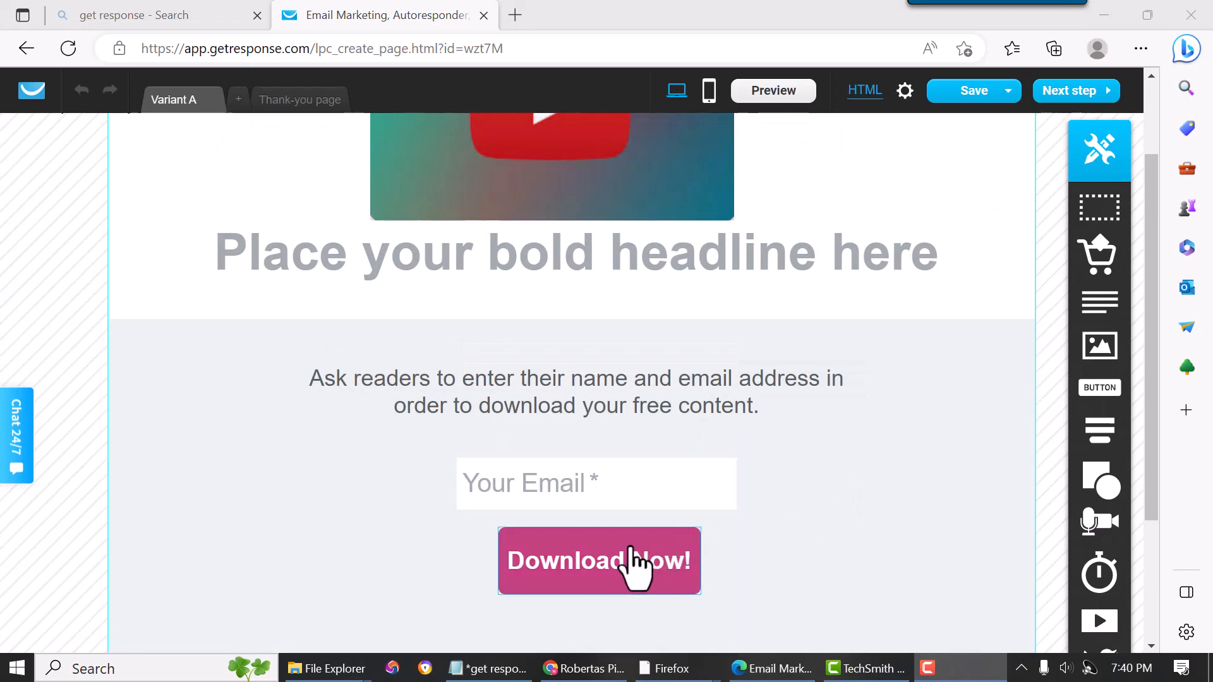
- Round the button's corners by setting its border radius to 73
{"action": "double_click", "coordinate": [597, 541]}
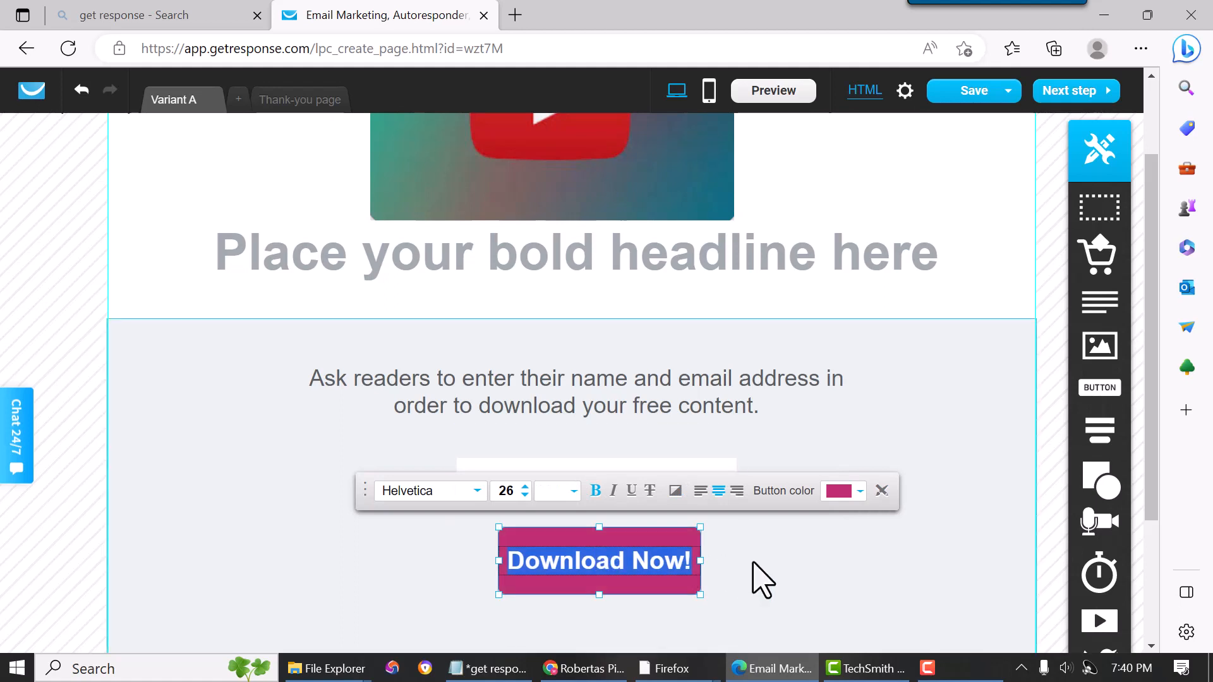
{"action": "left_click", "coordinate": [881, 492]}
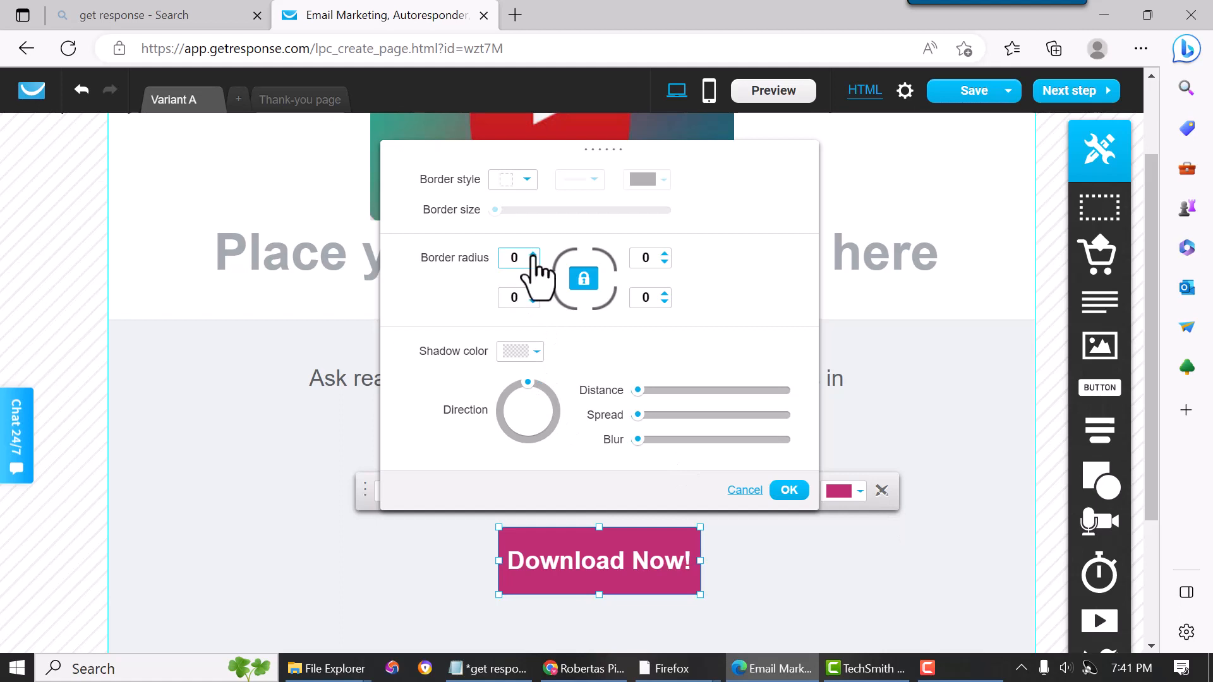
{"action": "left_click_drag", "start_coordinate": [533, 254], "coordinate": [533, 254]}
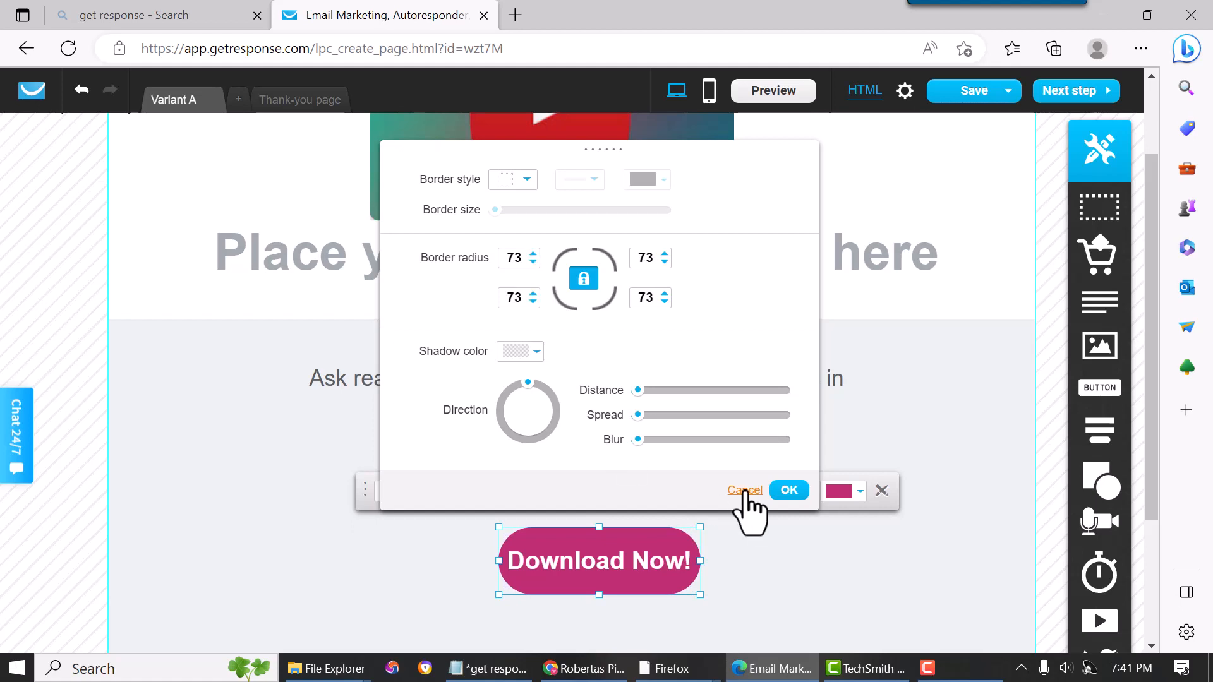
{"action": "left_click", "coordinate": [783, 497]}
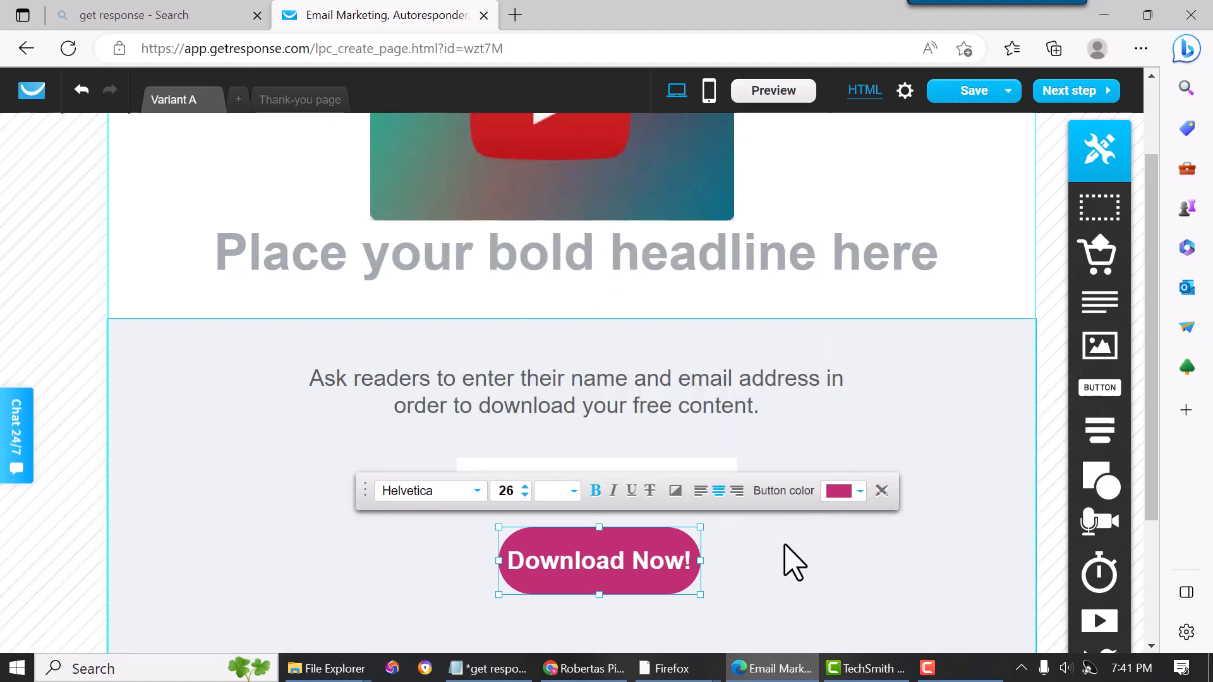
{"action": "left_click", "coordinate": [785, 547]}
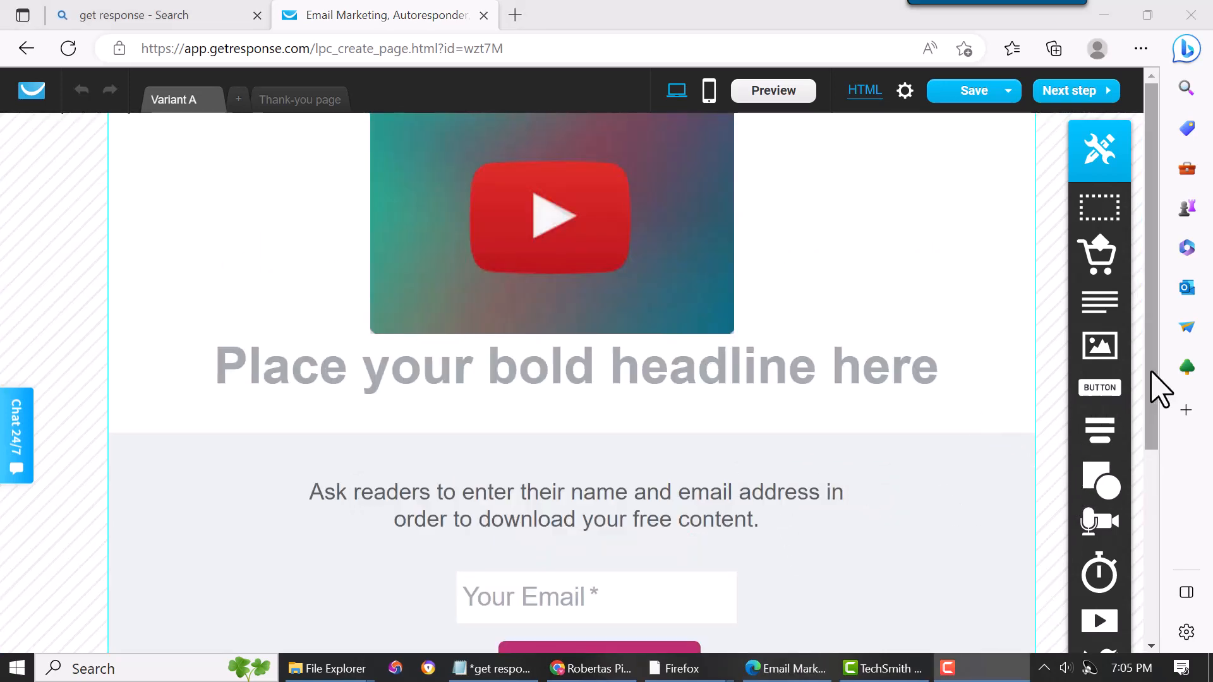
- Switch the editor to mobile view and move the form section up beneath the video
{"action": "left_click_drag", "start_coordinate": [1152, 372], "coordinate": [1168, 402]}
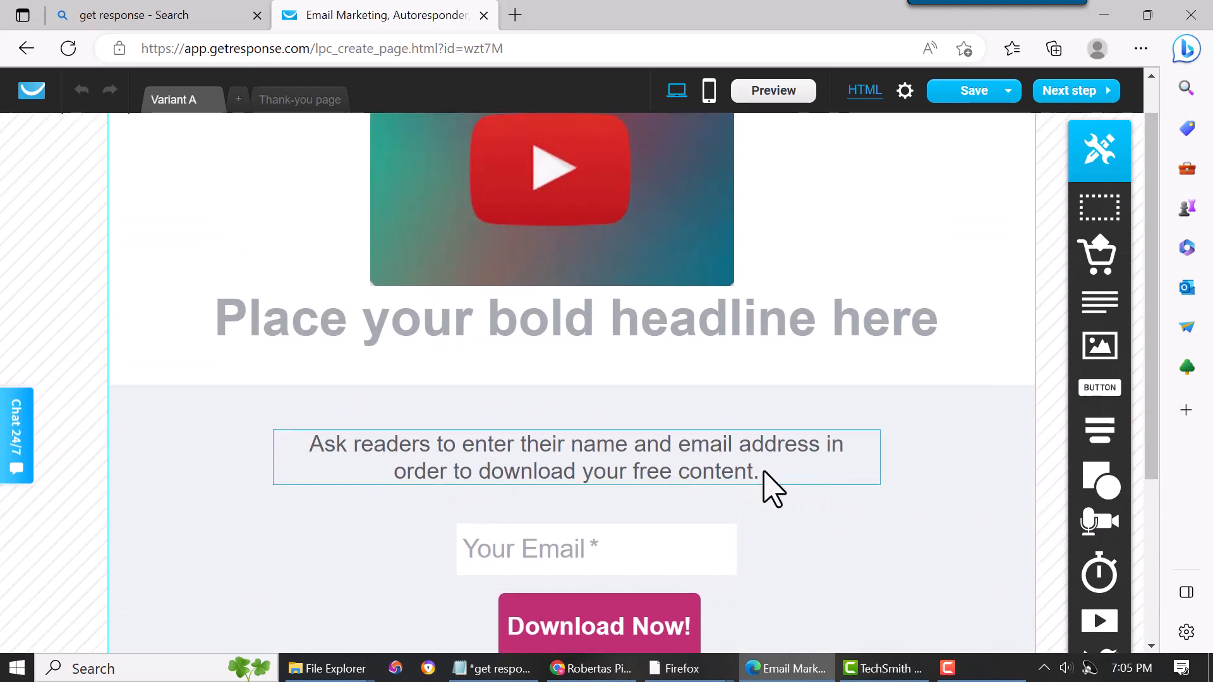
{"action": "scroll", "coordinate": [682, 433], "scroll_direction": "up", "scroll_amount": 1}
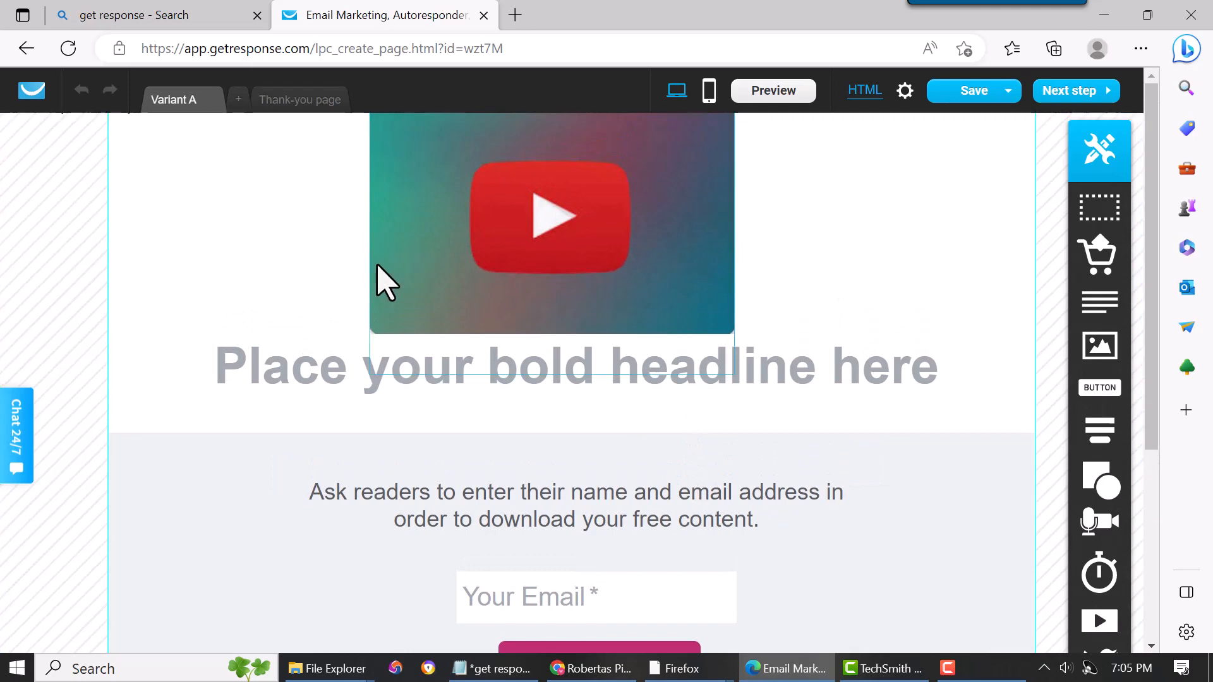
{"action": "scroll", "coordinate": [893, 537], "scroll_direction": "down", "scroll_amount": 3}
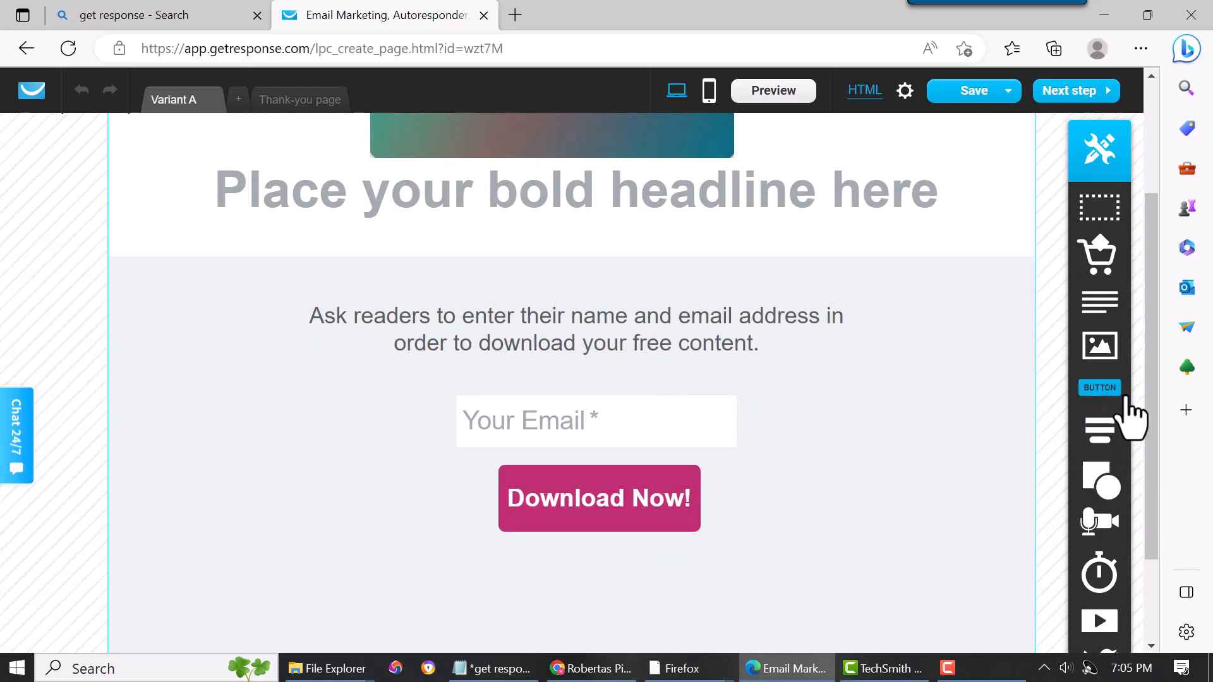
{"action": "left_click_drag", "start_coordinate": [1153, 380], "coordinate": [1178, 316]}
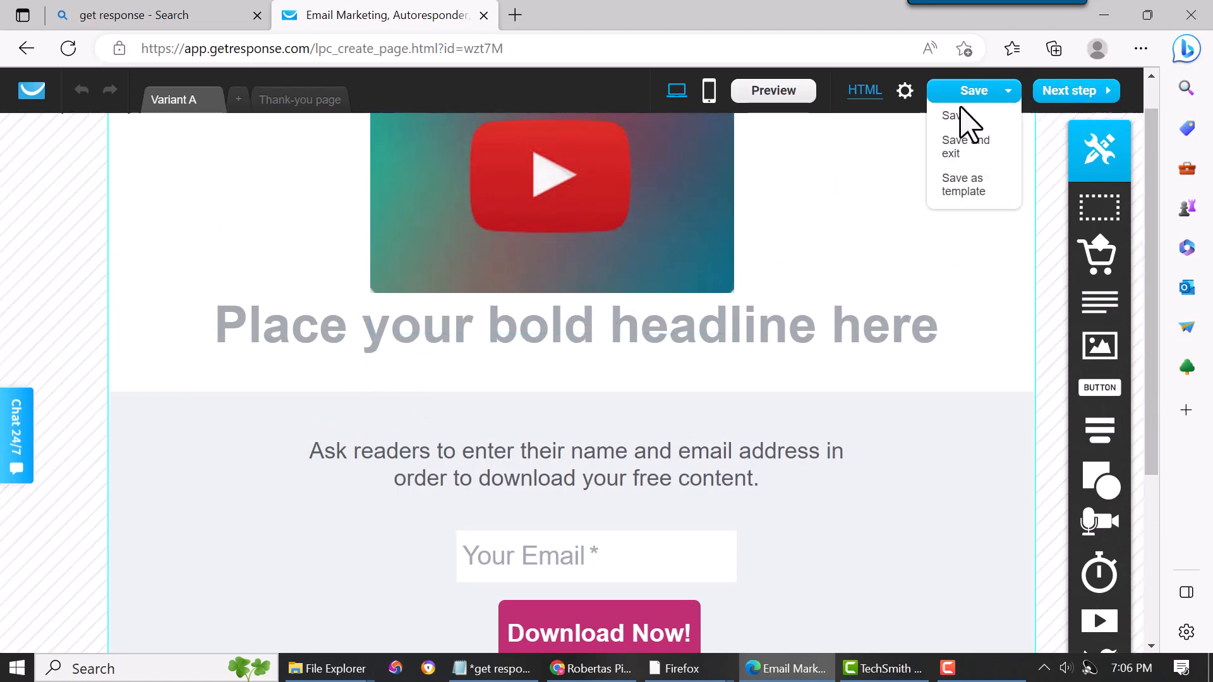
{"action": "left_click", "coordinate": [709, 95]}
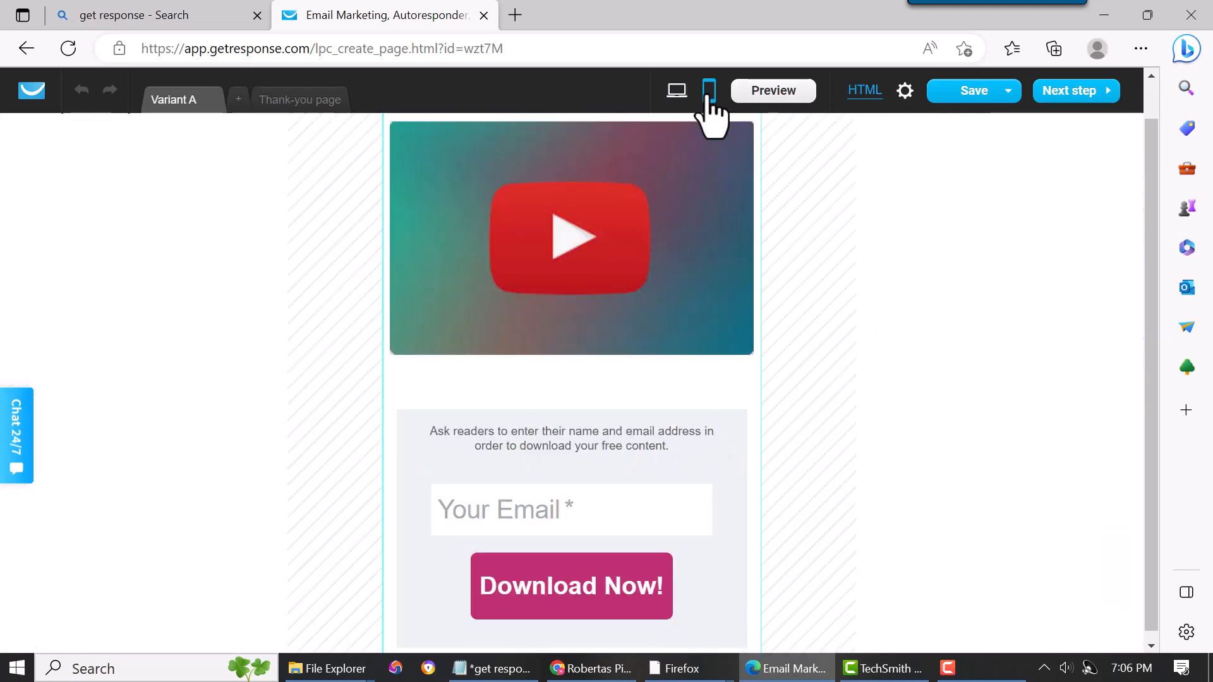
{"action": "left_click_drag", "start_coordinate": [703, 478], "coordinate": [968, 377]}
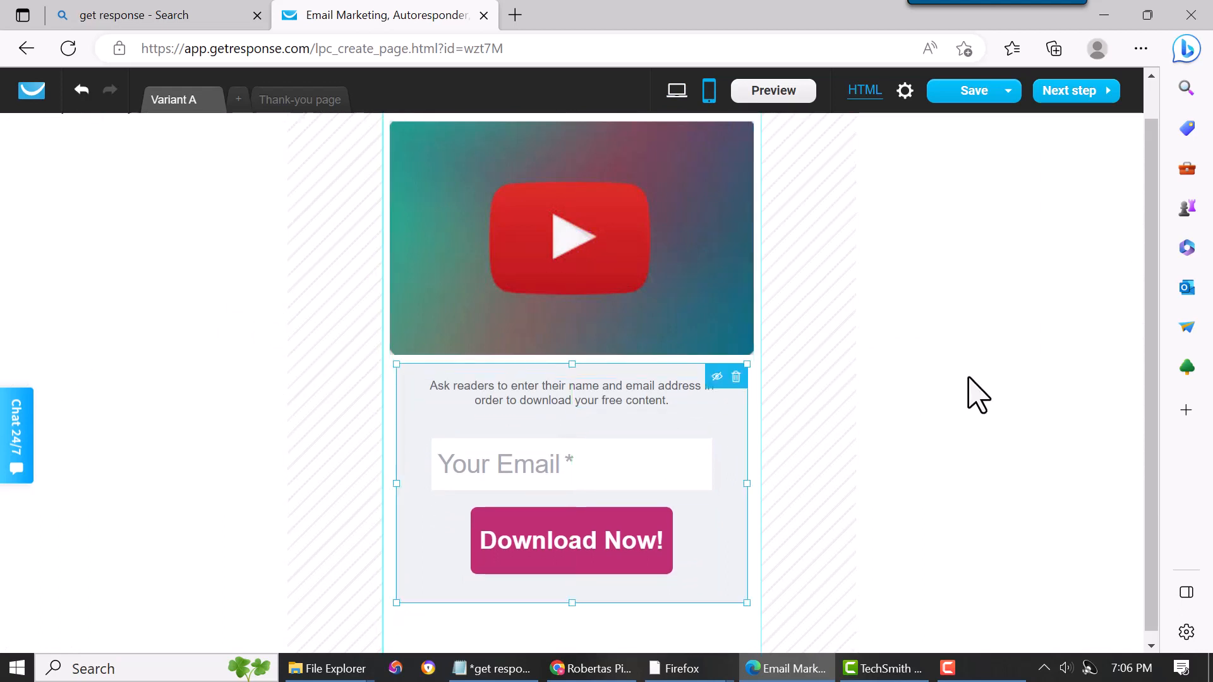
- Shrink the video image in mobile view to about 289x218
{"action": "left_click", "coordinate": [645, 304]}
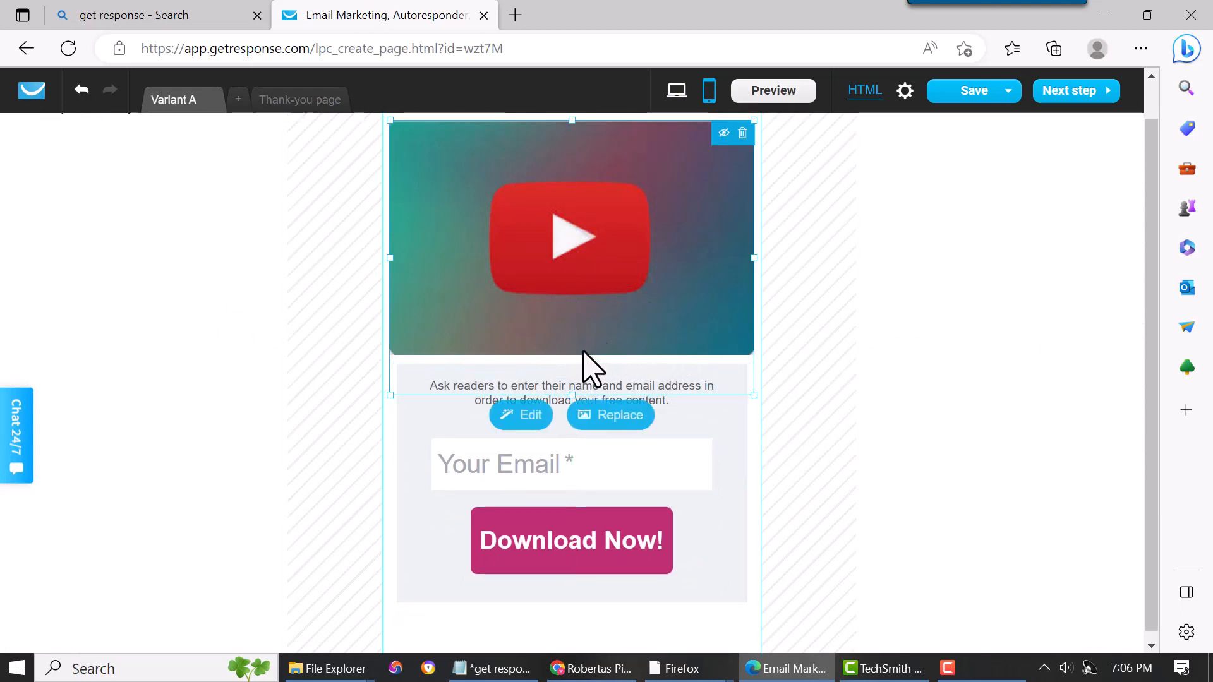
{"action": "left_click_drag", "start_coordinate": [571, 394], "coordinate": [575, 327]}
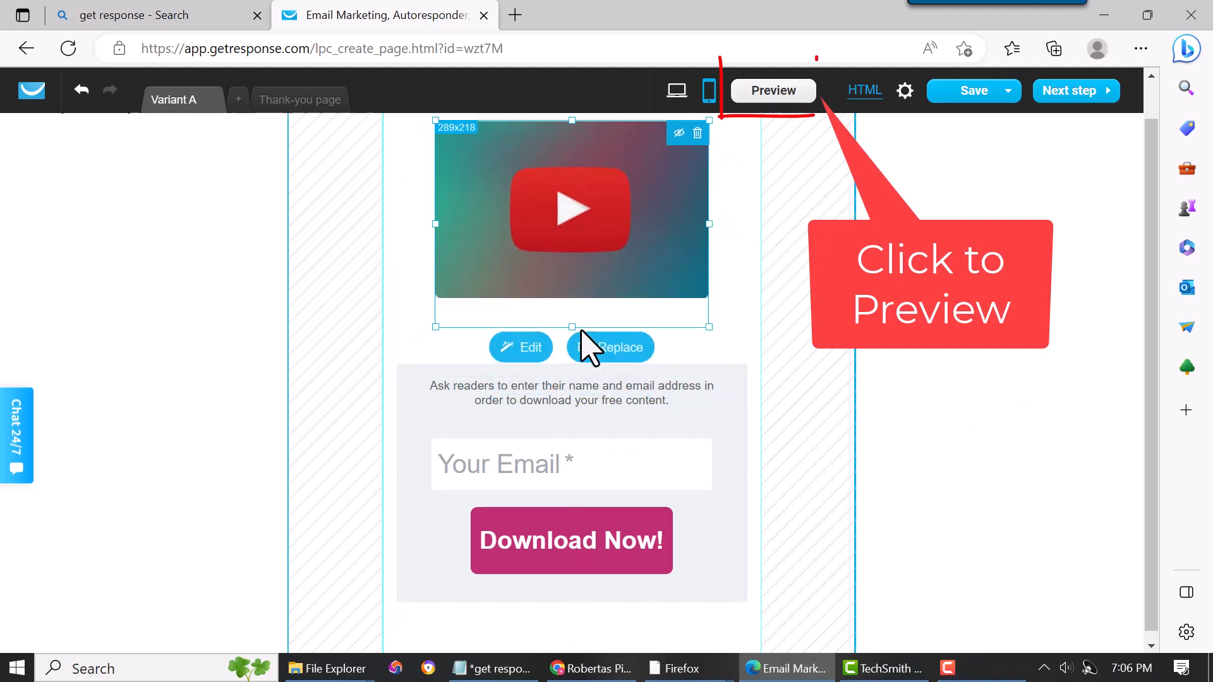
- Move the form block up closer to the video in mobile view
{"action": "left_click", "coordinate": [707, 431]}
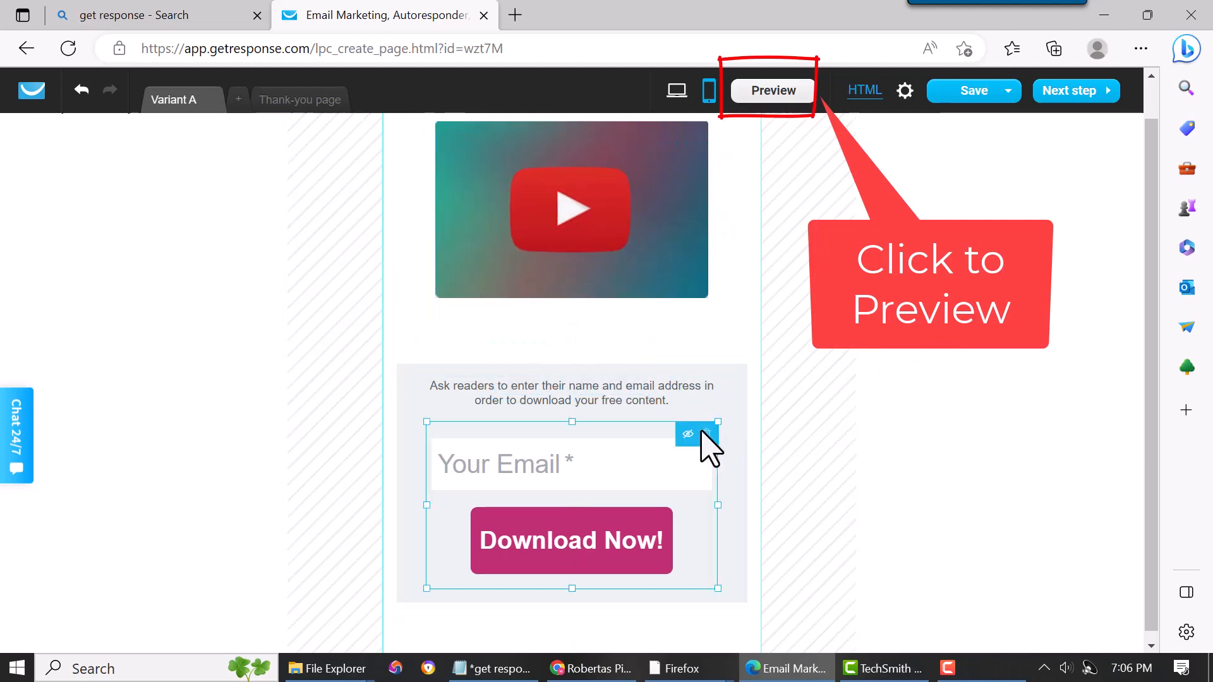
{"action": "left_click_drag", "start_coordinate": [718, 404], "coordinate": [613, 320]}
{"action": "left_click", "coordinate": [622, 378]}
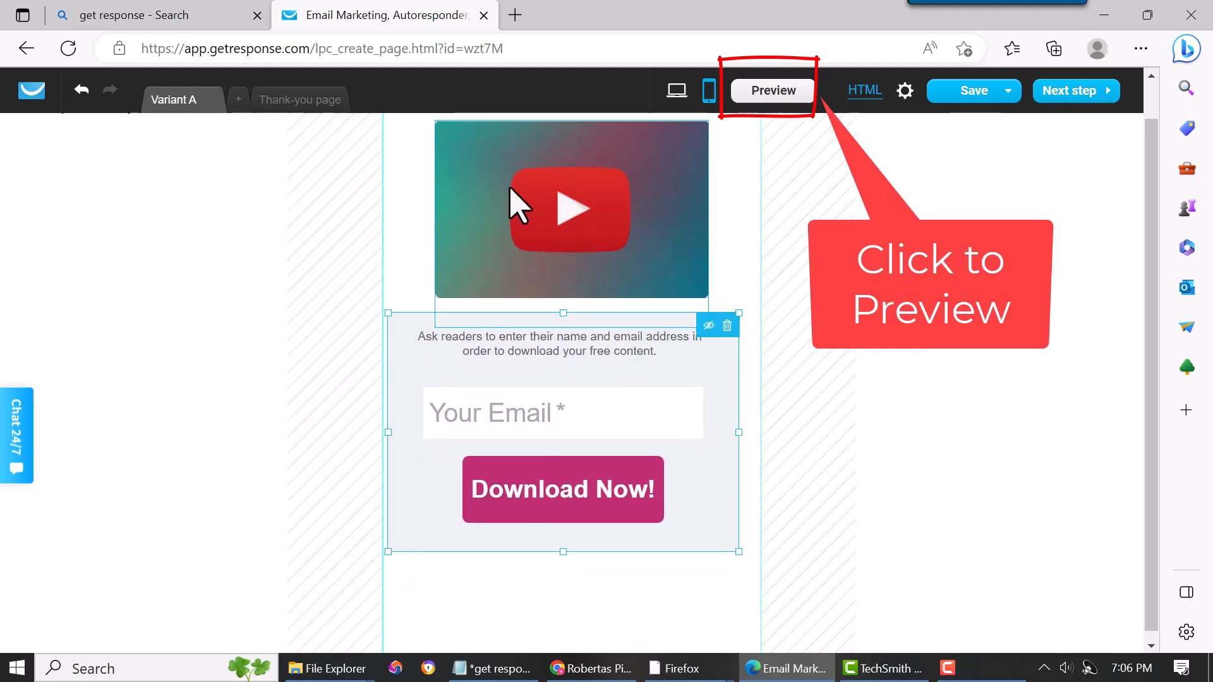
{"action": "scroll", "coordinate": [994, 443], "scroll_direction": "up", "scroll_amount": 1}
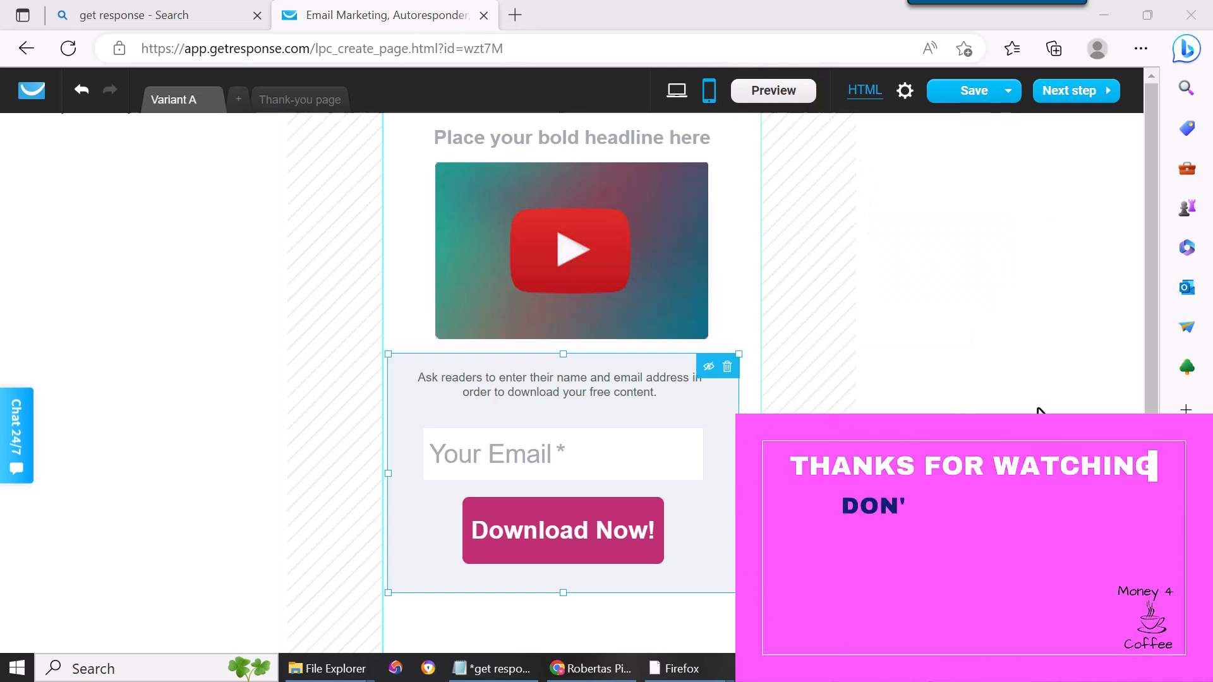
- Save the landing page and exit the editor
{"action": "mouse_move", "coordinate": [974, 93]}
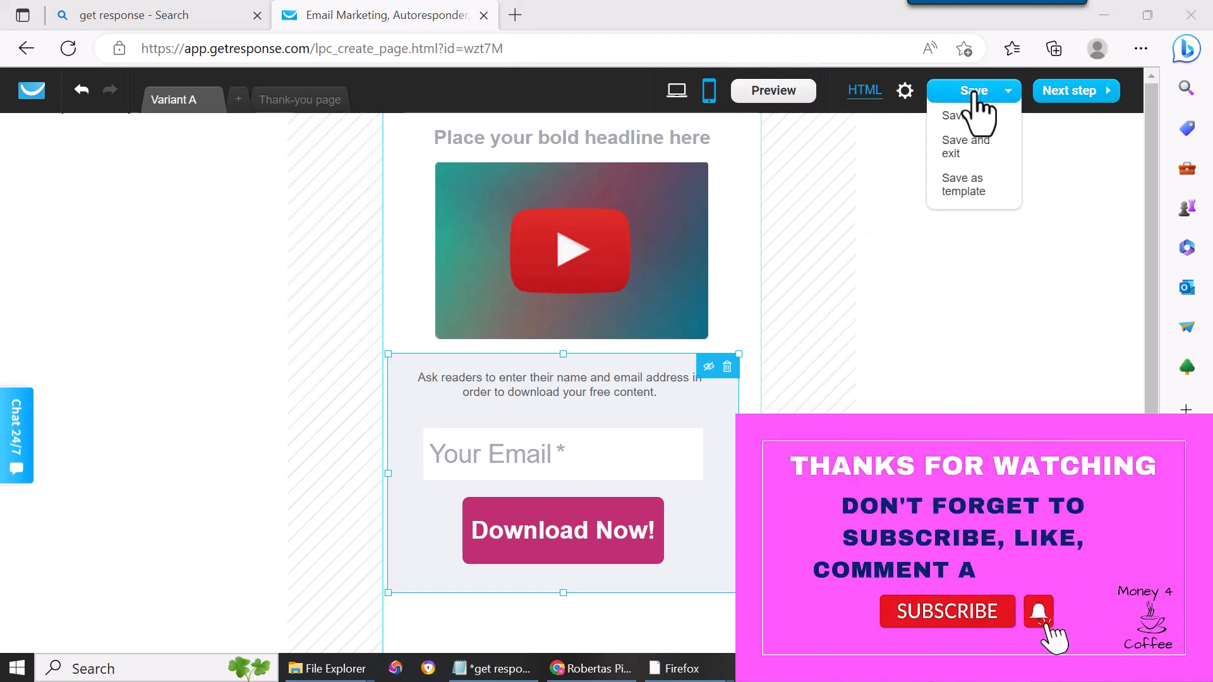
{"action": "left_click", "coordinate": [954, 118]}
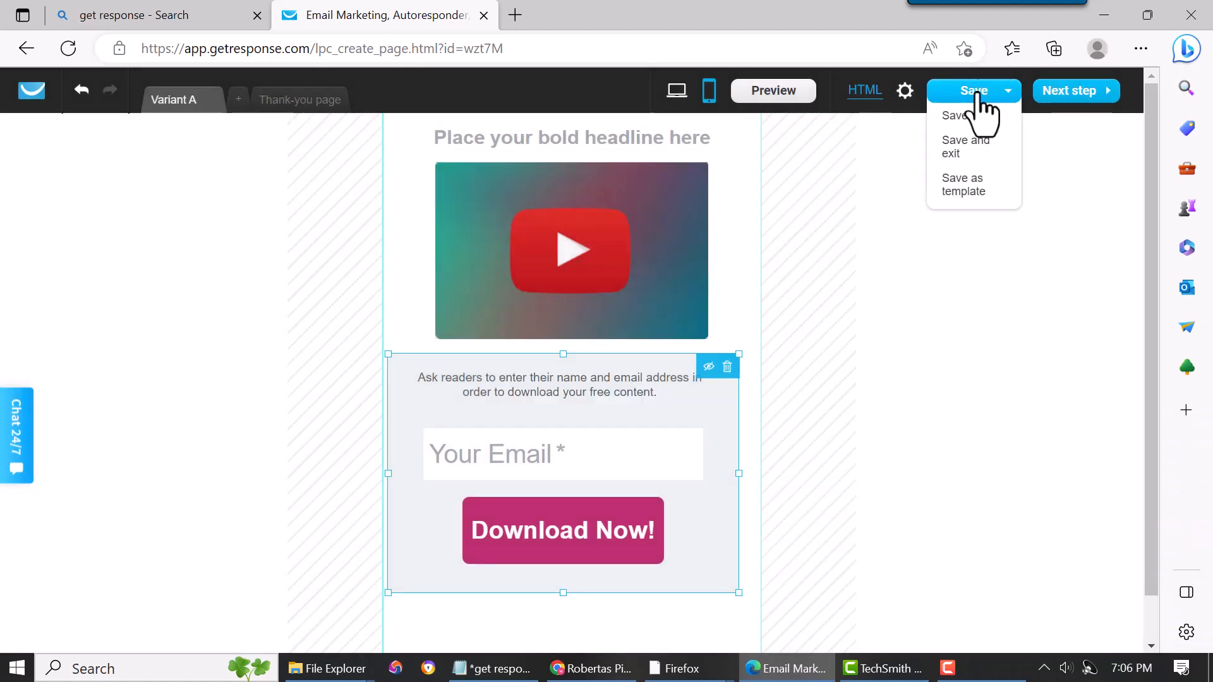
{"action": "left_click", "coordinate": [980, 115]}
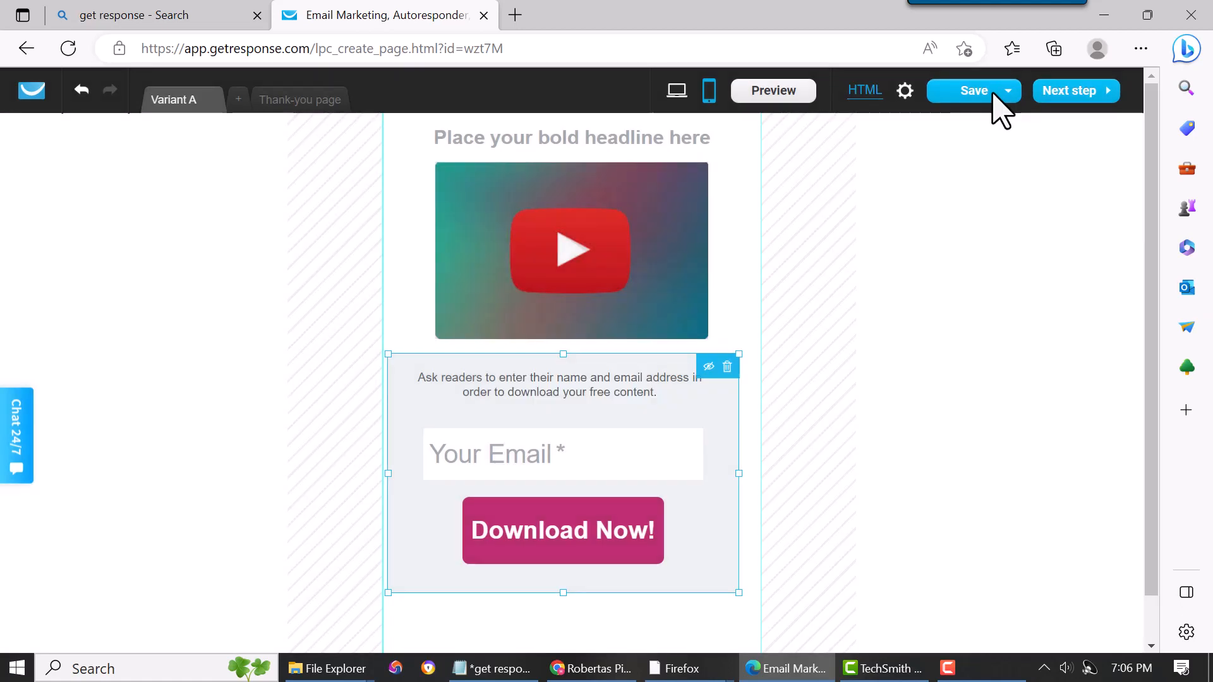
{"action": "mouse_move", "coordinate": [1011, 105]}
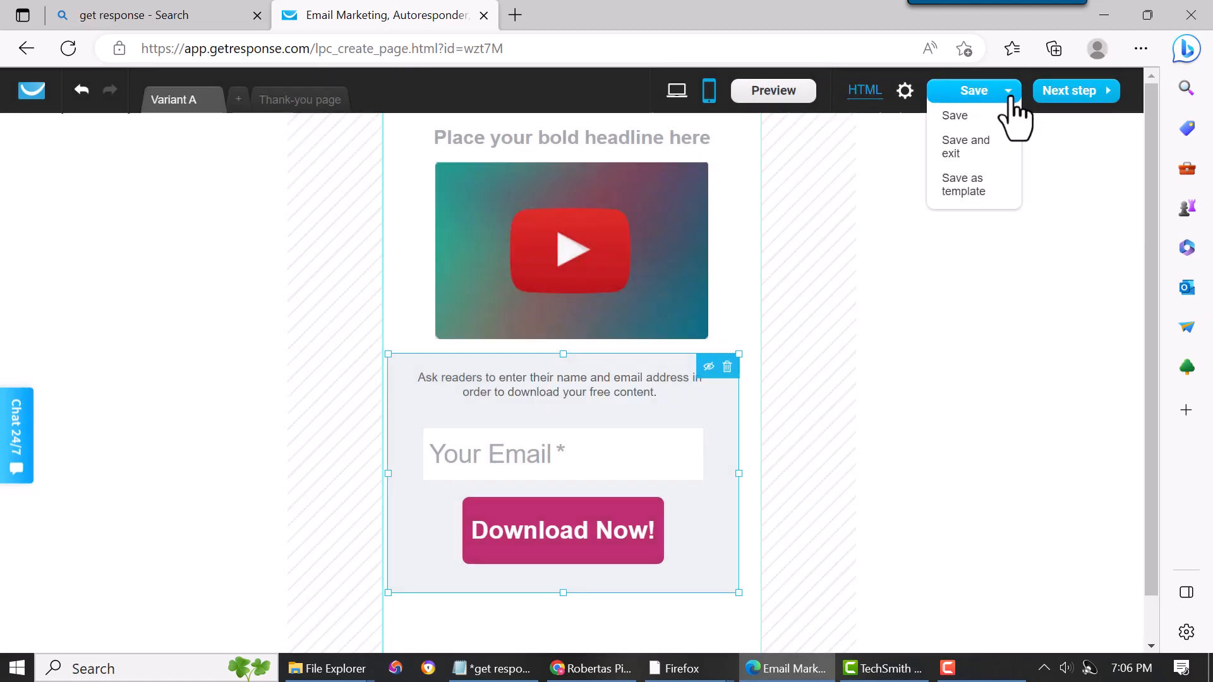
{"action": "left_click", "coordinate": [967, 146]}
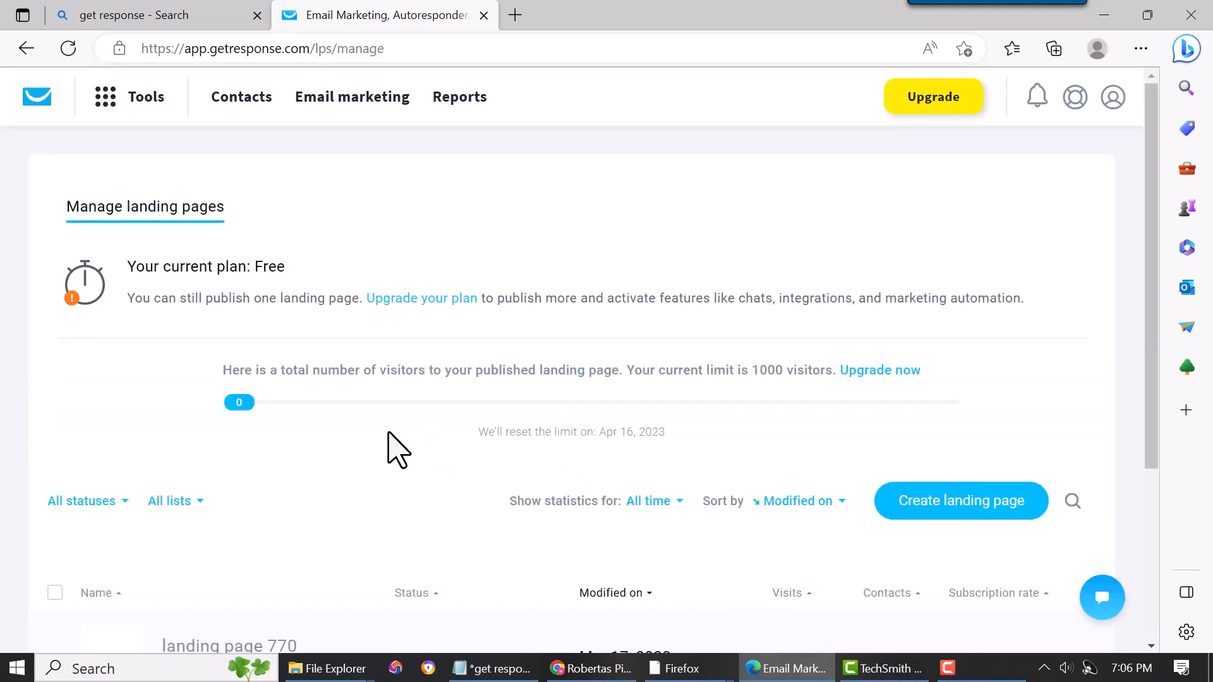
- Publish the landing page from the landing pages list
{"action": "scroll", "coordinate": [379, 450], "scroll_direction": "down", "scroll_amount": 2}
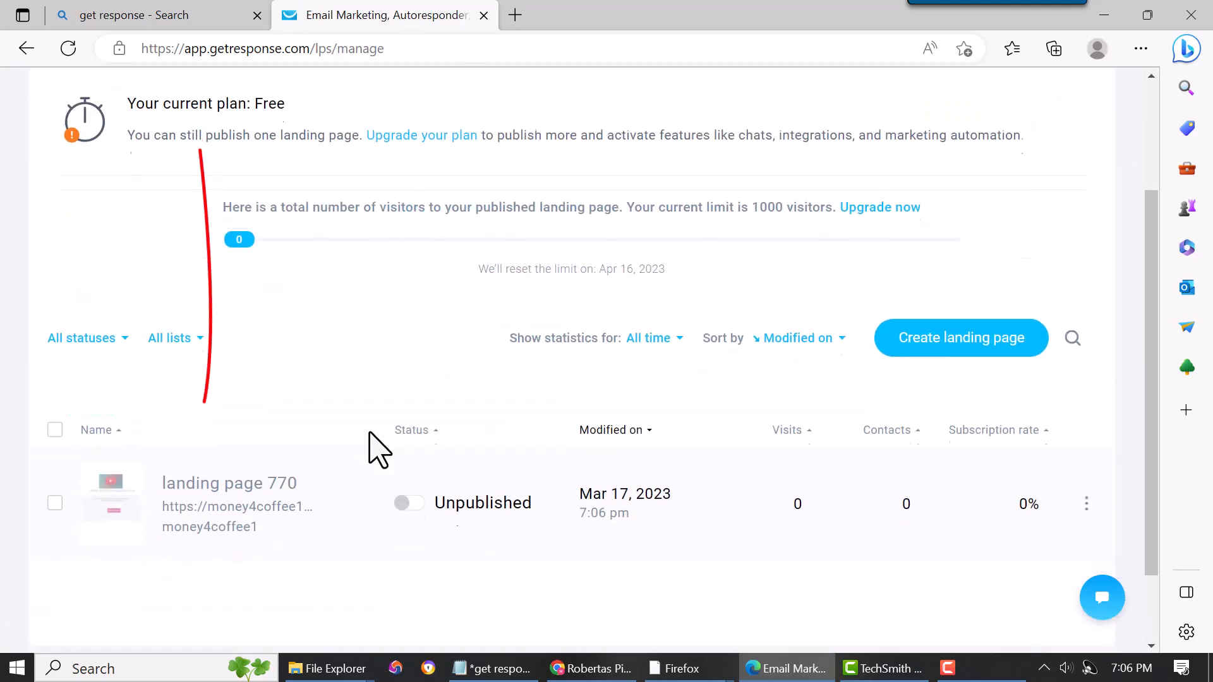
{"action": "left_click", "coordinate": [415, 492]}
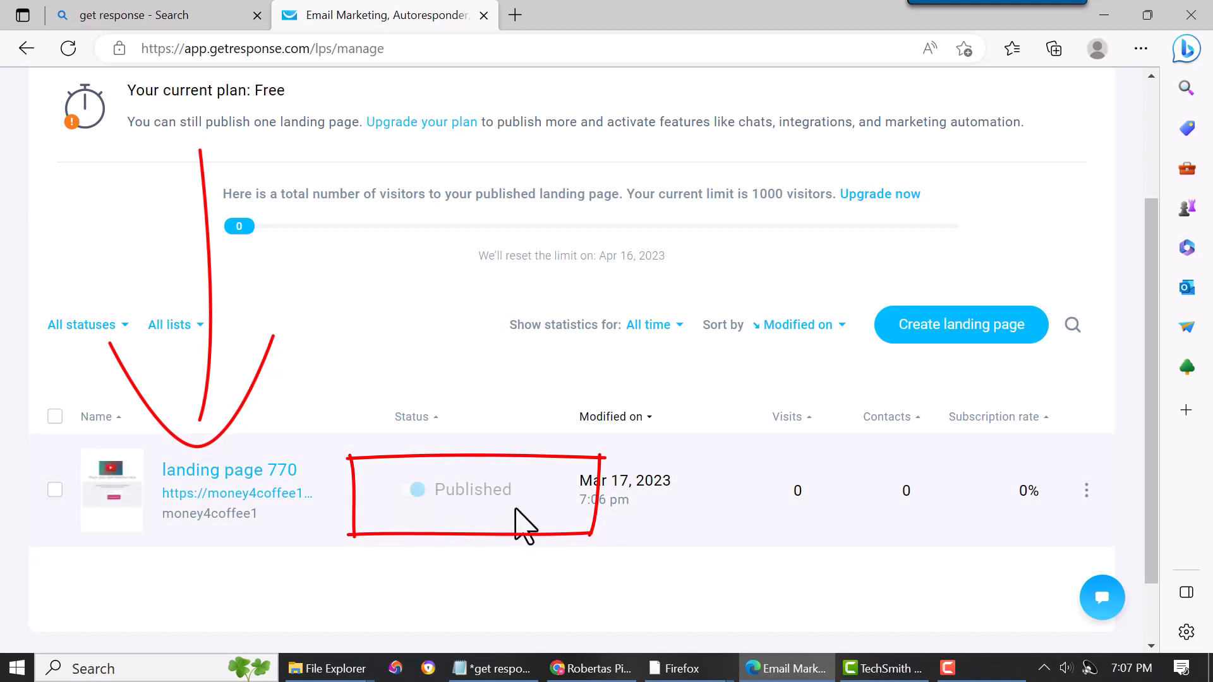